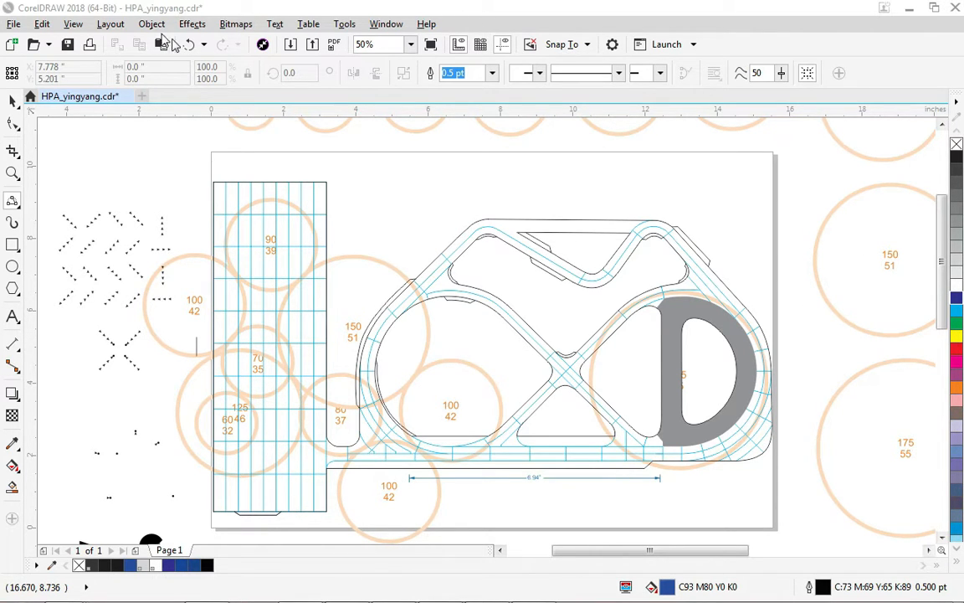
# Open the Object Manager and hide the Junk layer.
pyautogui.click(142, 26)
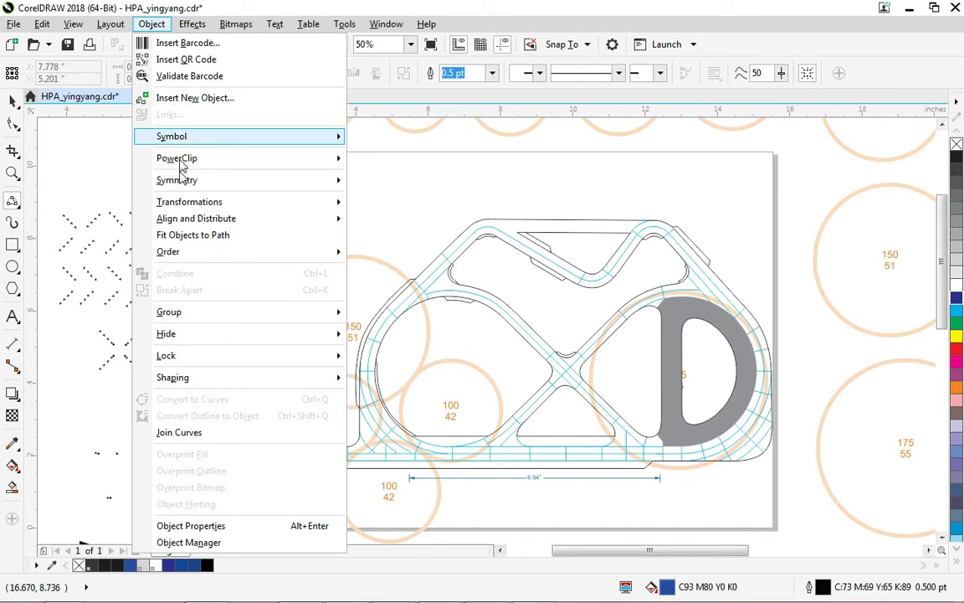
pyautogui.click(192, 542)
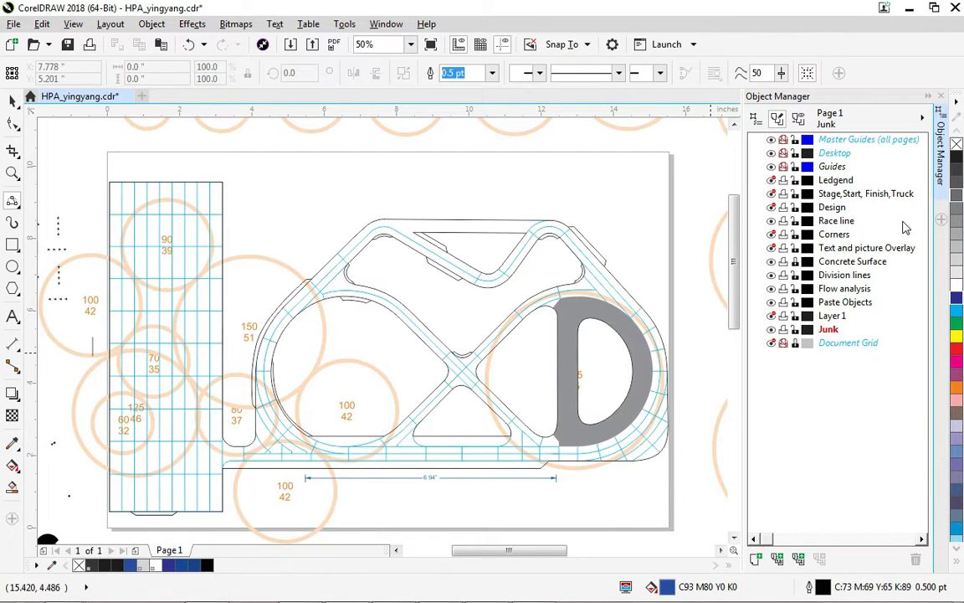
pyautogui.click(771, 330)
pyautogui.click(771, 331)
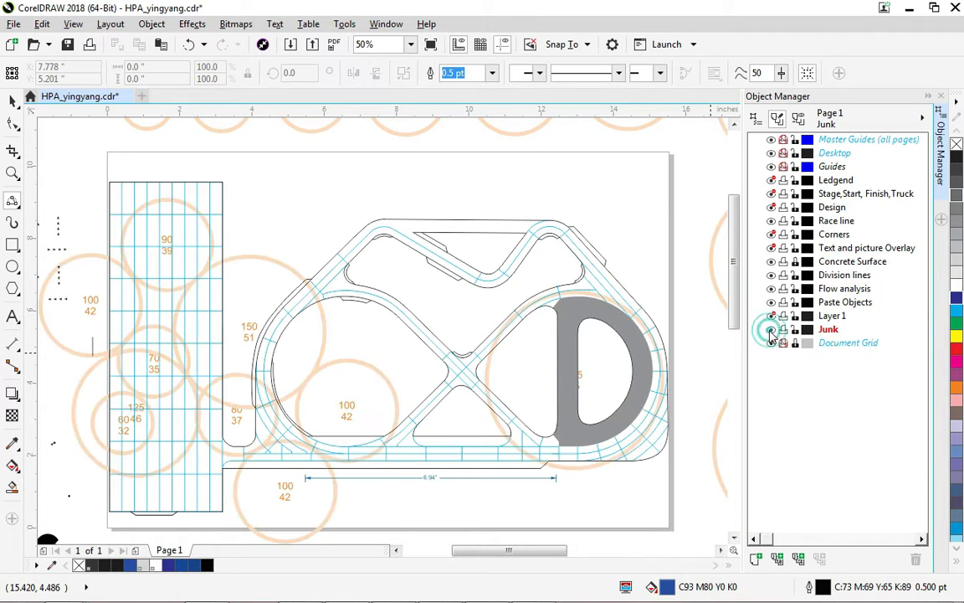
pyautogui.click(771, 331)
pyautogui.click(770, 331)
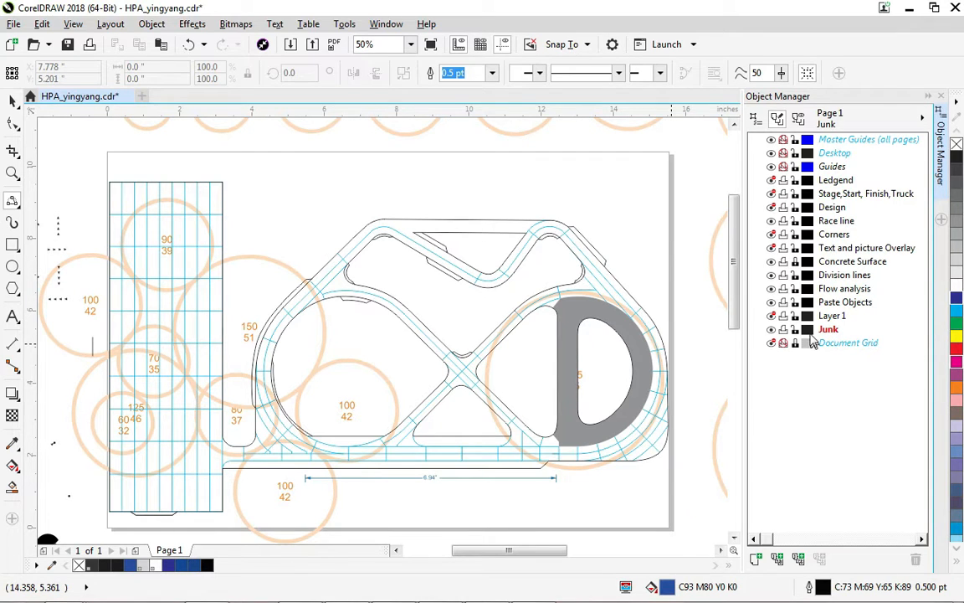
pyautogui.click(771, 331)
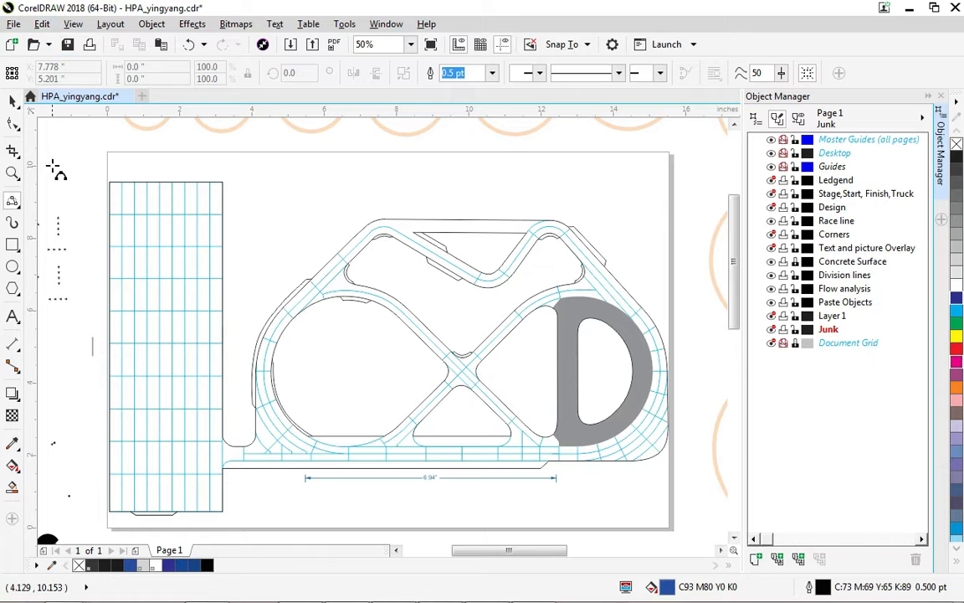
# Copy the 60/32 circle and try to paste it while the Junk layer is active.
pyautogui.click(12, 101)
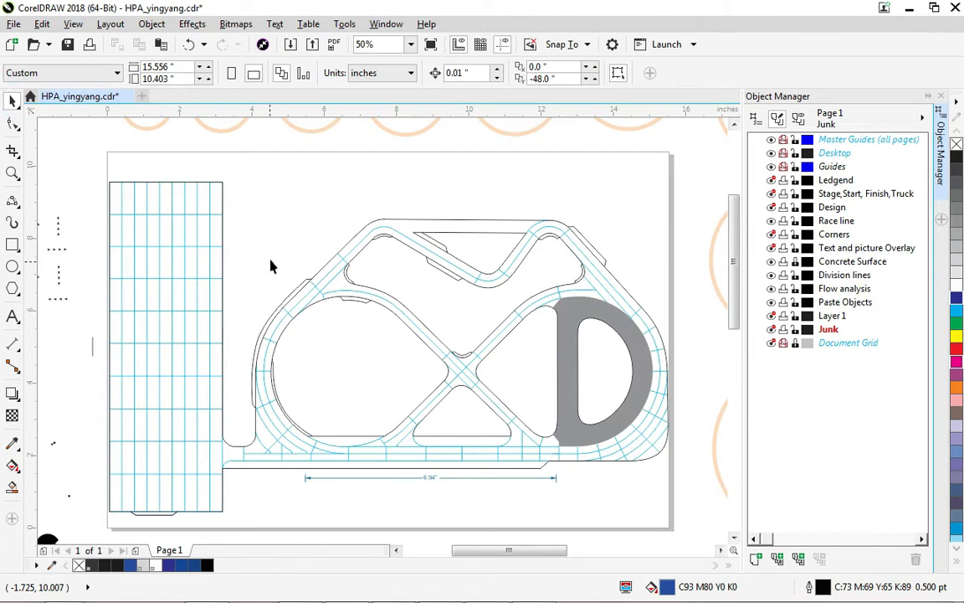
pyautogui.moveTo(267, 206); pyautogui.dragTo(353, 325)
pyautogui.moveTo(276, 166); pyautogui.dragTo(343, 273)
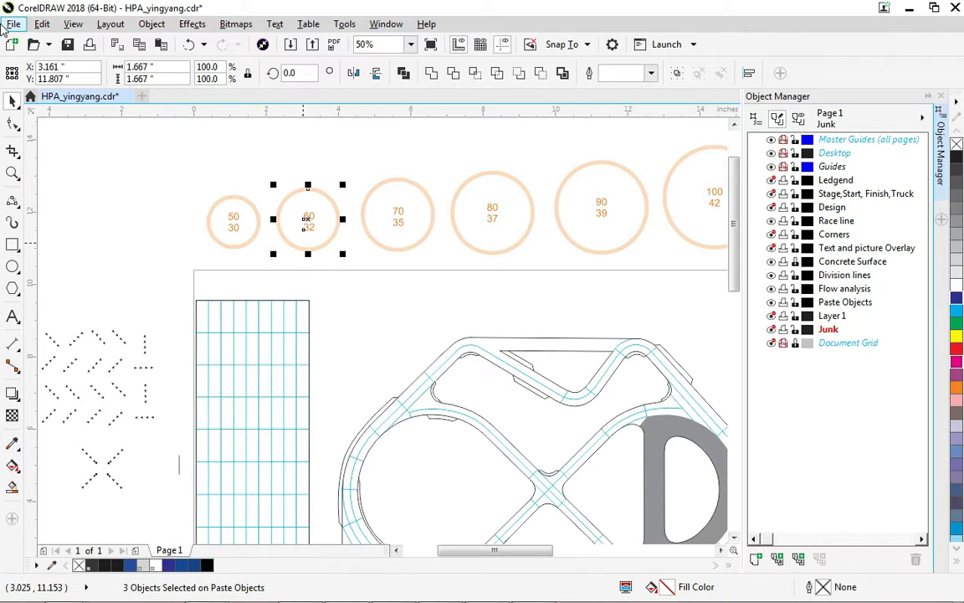
pyautogui.click(42, 24)
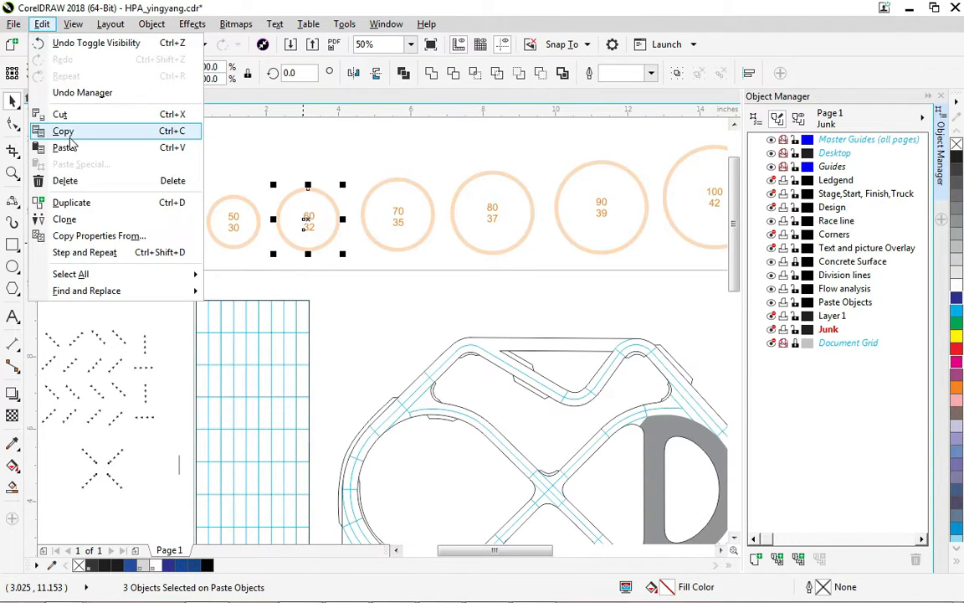
pyautogui.click(64, 131)
pyautogui.click(41, 24)
pyautogui.click(79, 148)
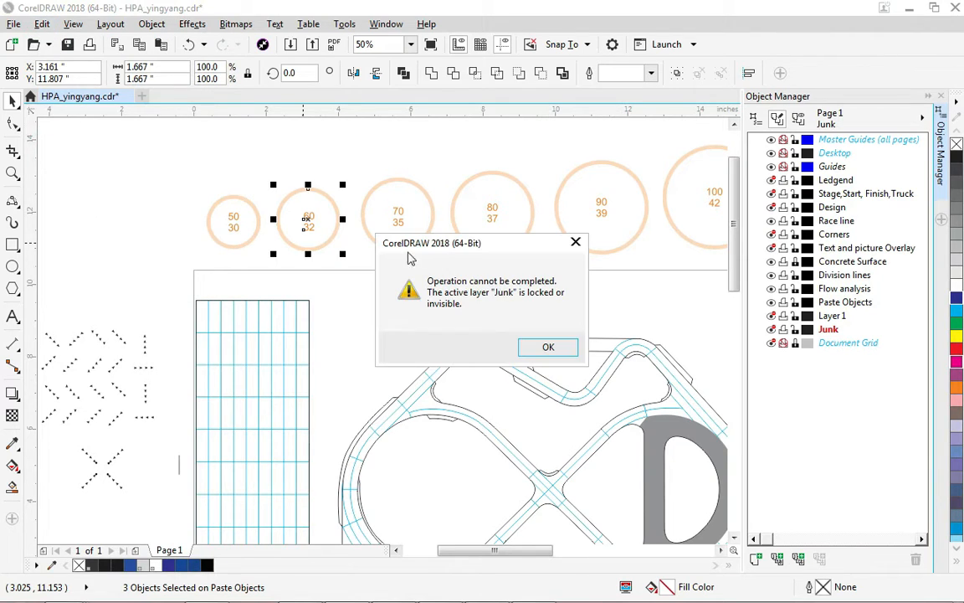
pyautogui.click(548, 348)
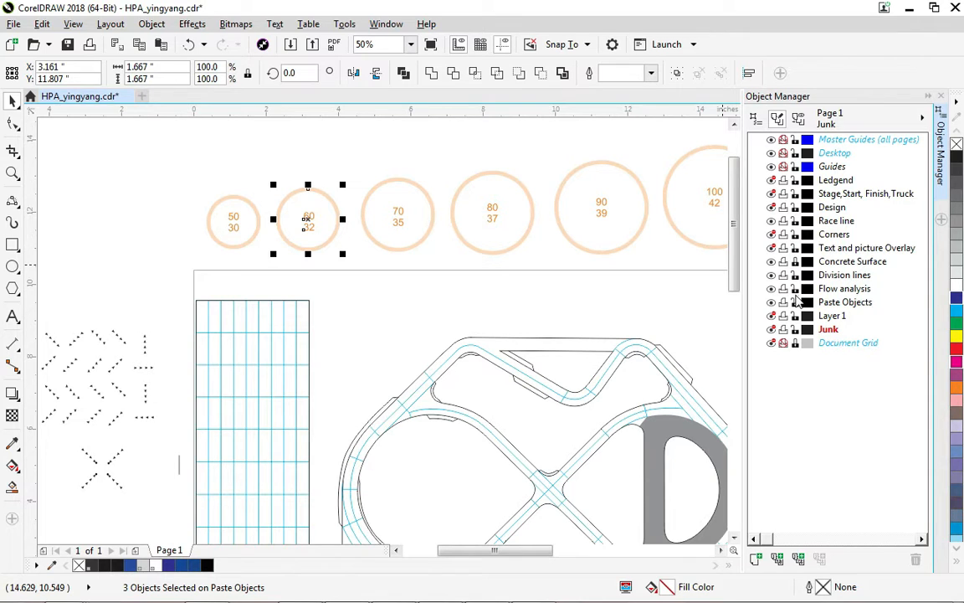
# Make Flow analysis the active layer, then select and copy the 60/32 circle.
pyautogui.click(841, 288)
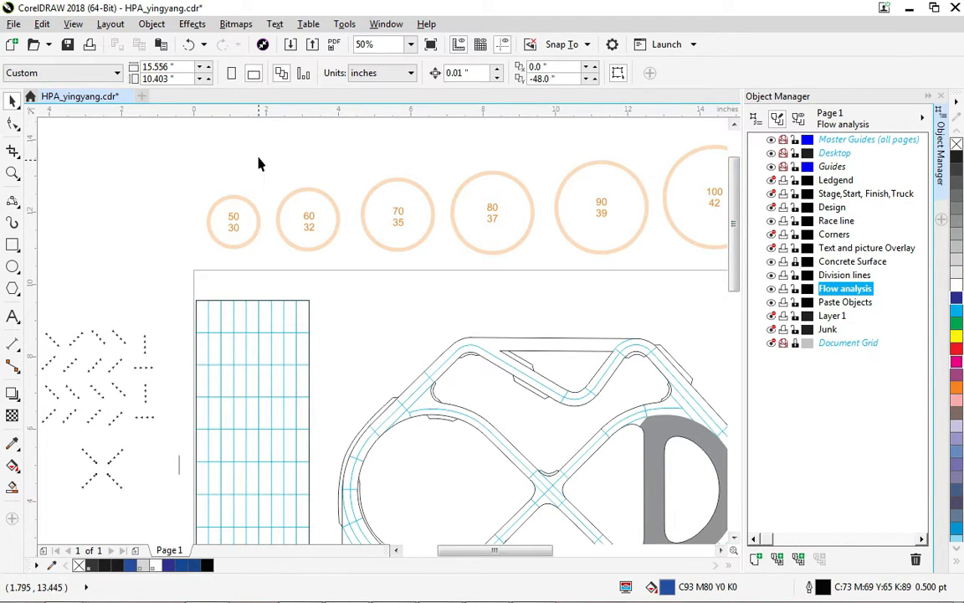
pyautogui.moveTo(261, 162); pyautogui.dragTo(346, 271)
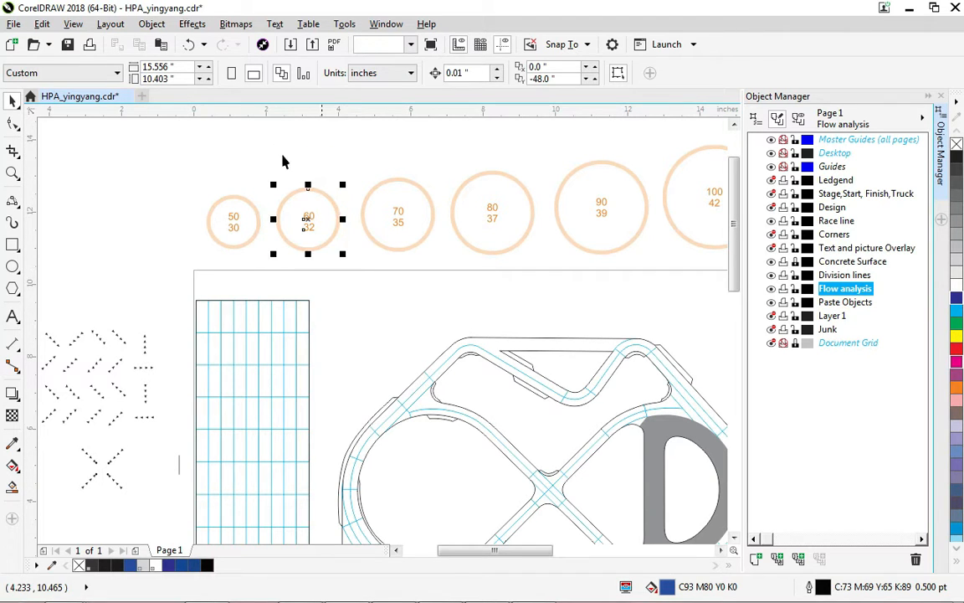
pyautogui.click(41, 24)
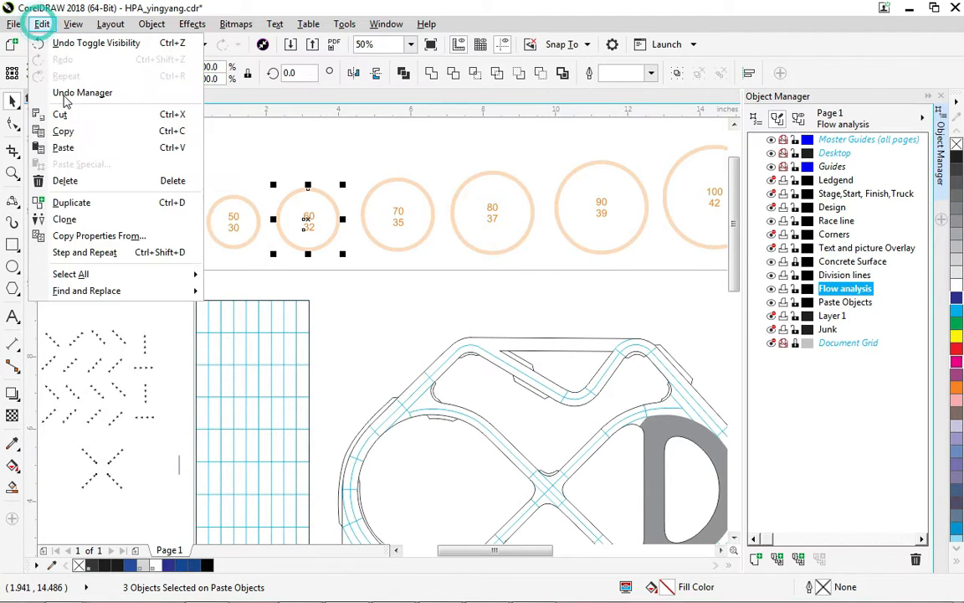
pyautogui.click(82, 132)
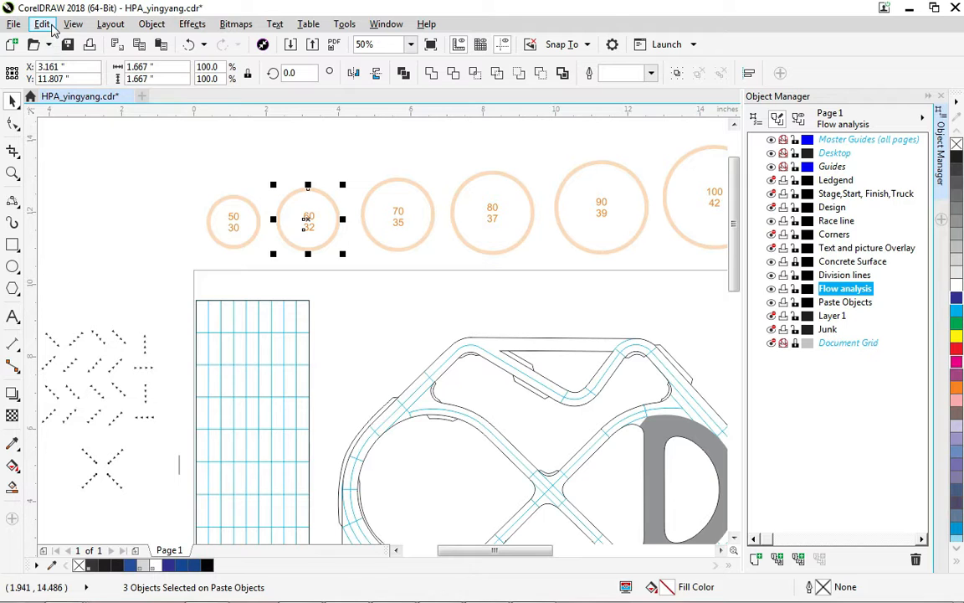
# Paste the copied circle onto the Flow analysis layer.
pyautogui.click(41, 23)
pyautogui.click(91, 148)
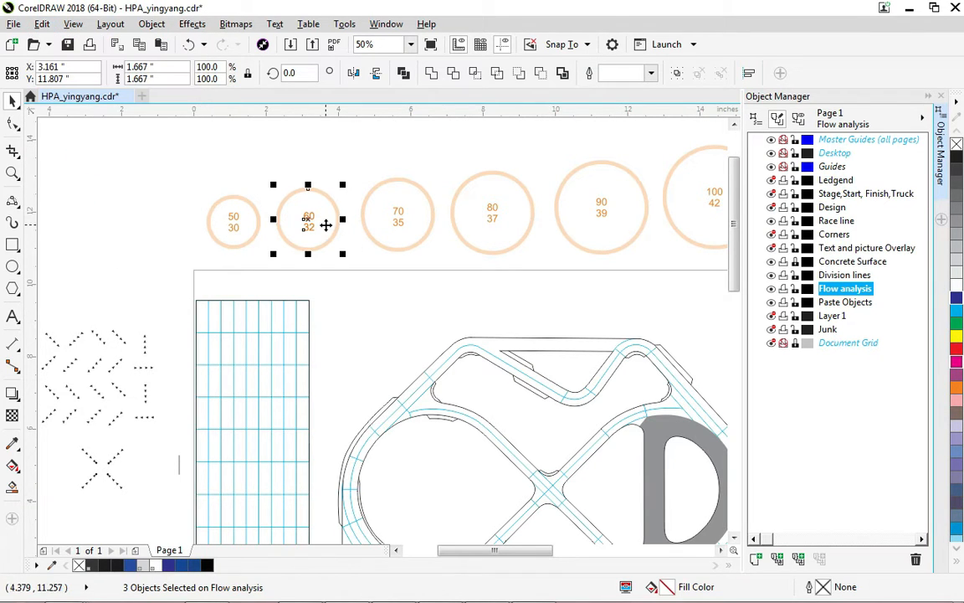
pyautogui.moveTo(314, 216); pyautogui.dragTo(212, 389)
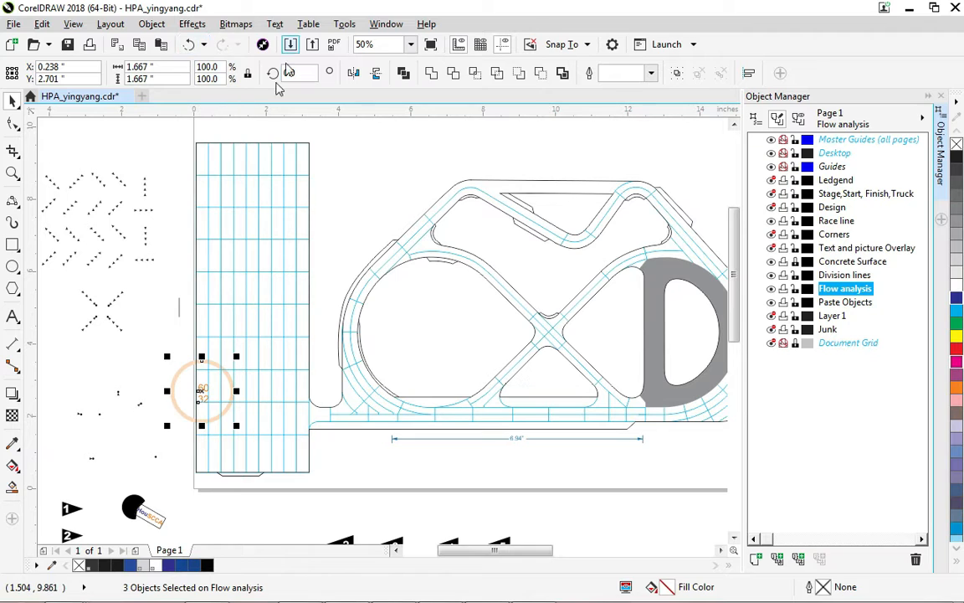
pyautogui.click(190, 45)
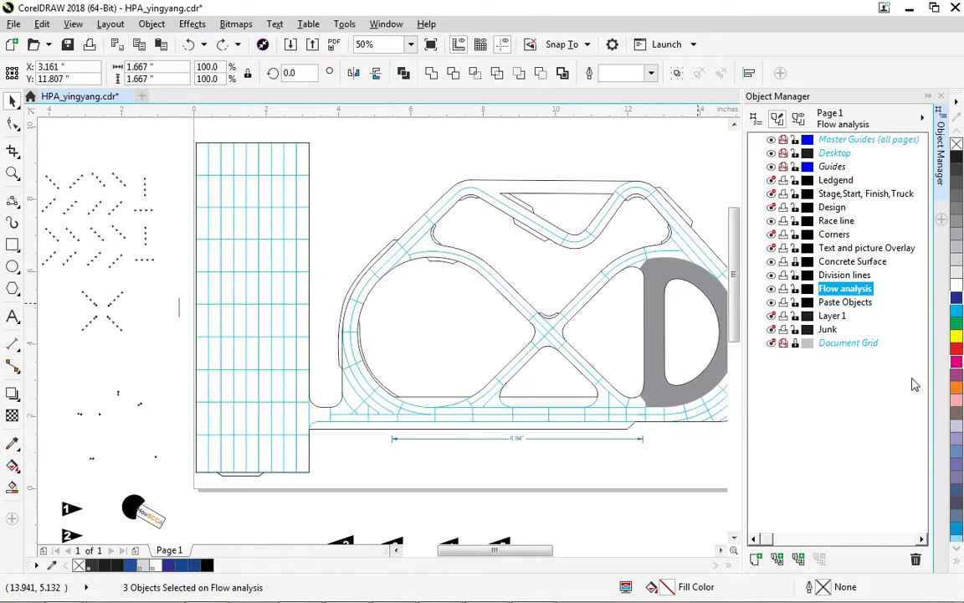
# Show the Junk layer again and make Race line the active layer.
pyautogui.click(771, 329)
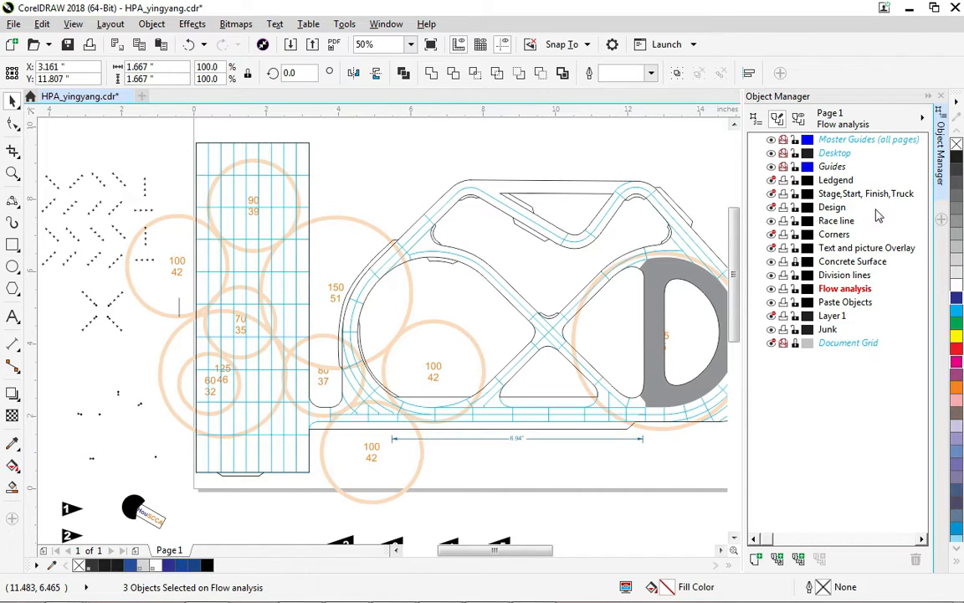
pyautogui.click(833, 222)
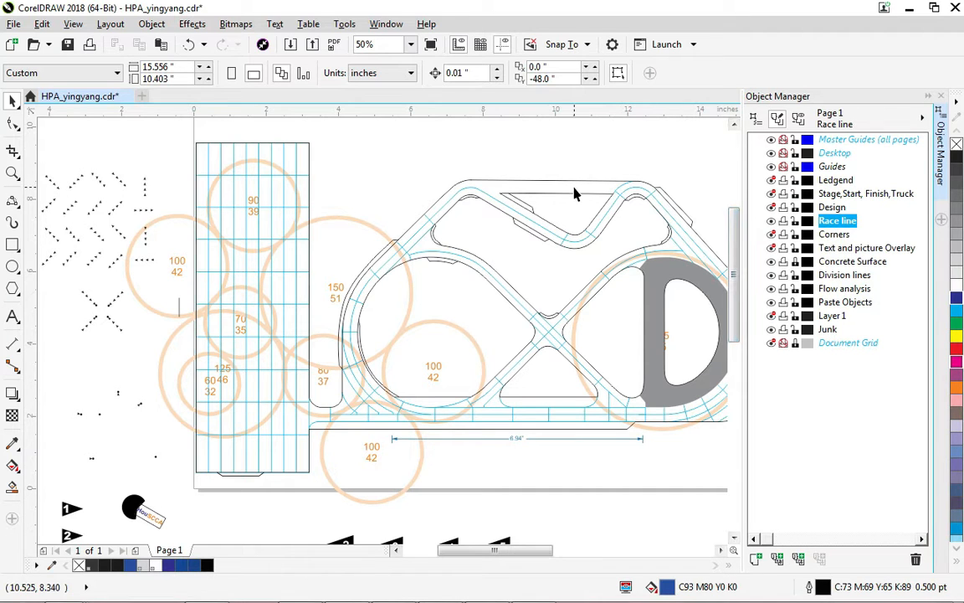
# Choose the 3-Point Curve tool and set the default graphic outline width to 6.0 pt.
pyautogui.click(12, 202)
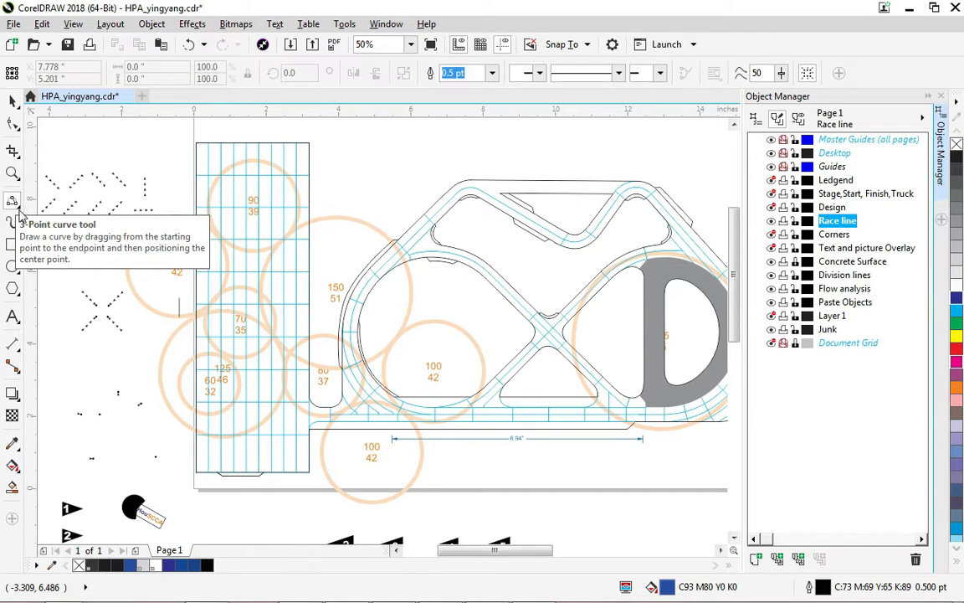
pyautogui.click(18, 210)
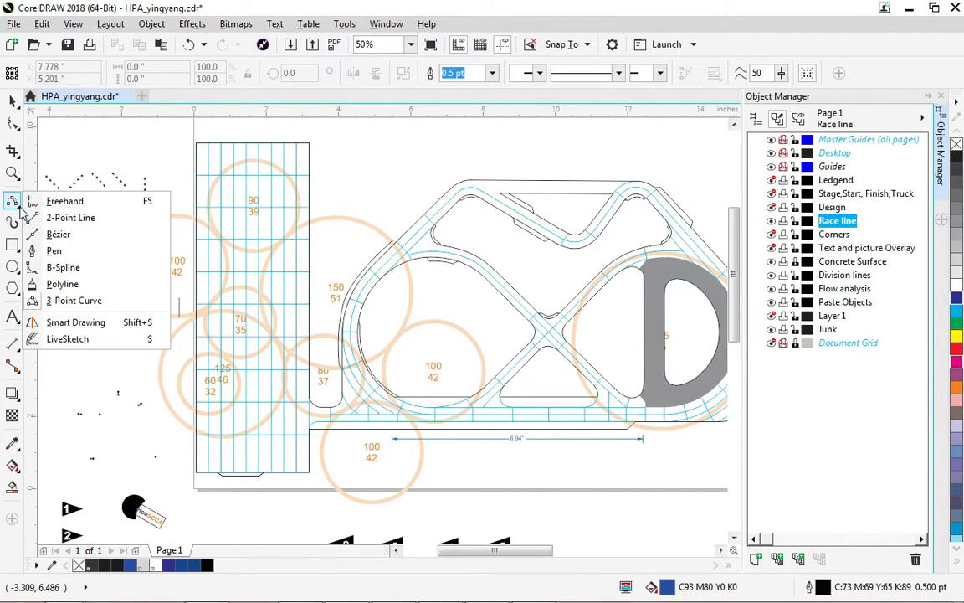
pyautogui.click(15, 318)
pyautogui.click(14, 201)
pyautogui.click(460, 74)
pyautogui.click(452, 72)
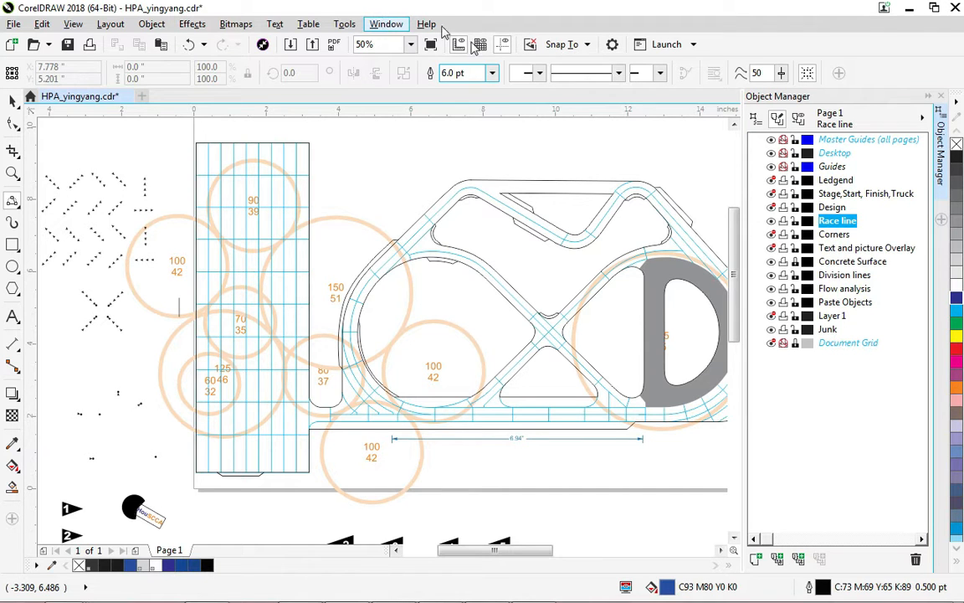
pyautogui.click(526, 144)
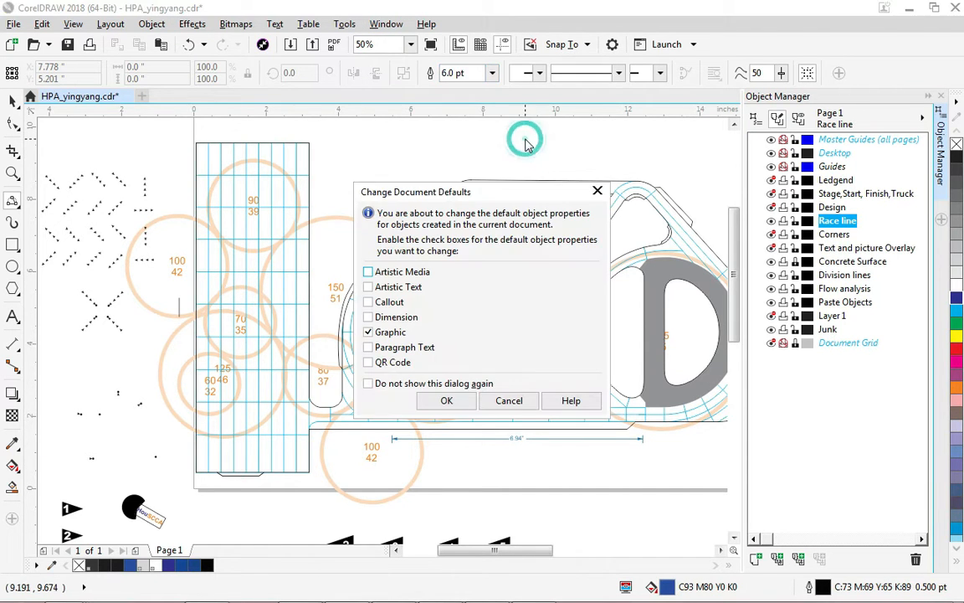
pyautogui.click(596, 191)
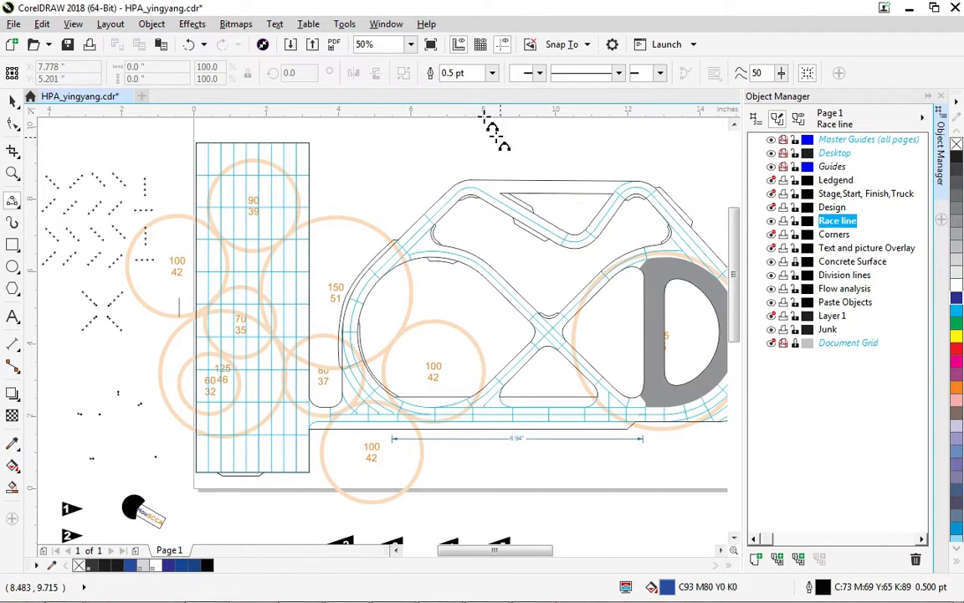
pyautogui.click(492, 74)
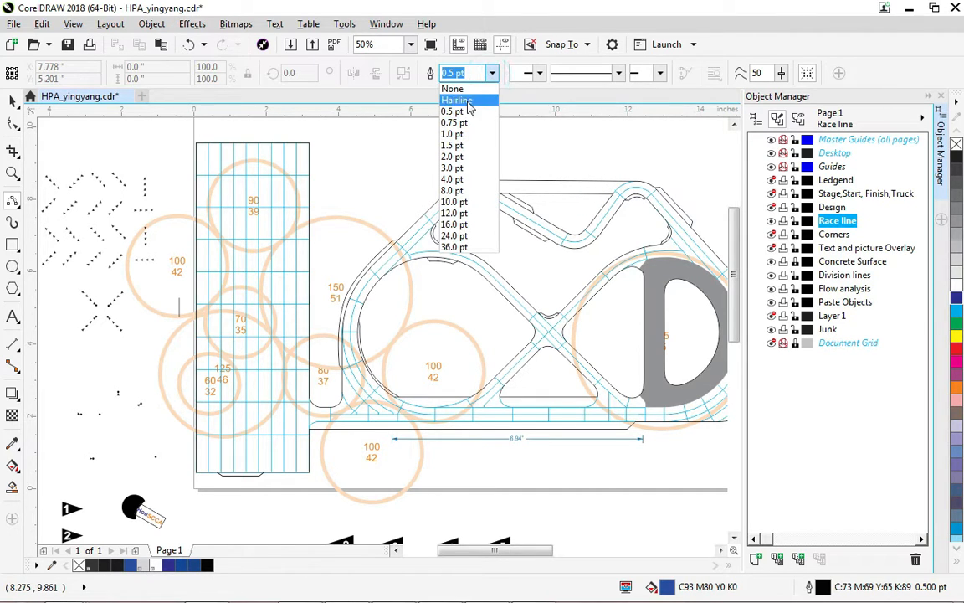
pyautogui.click(454, 73)
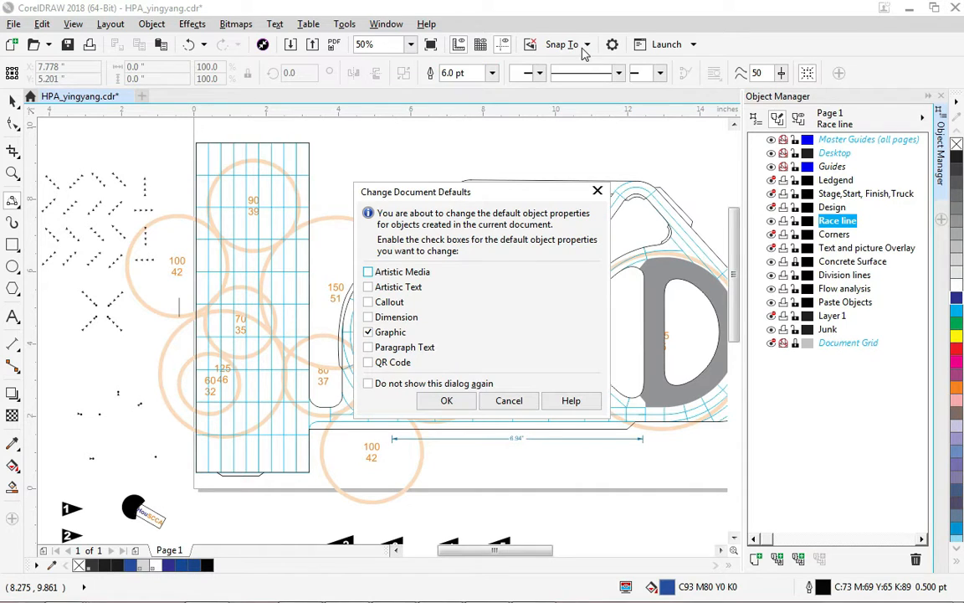
pyautogui.click(447, 400)
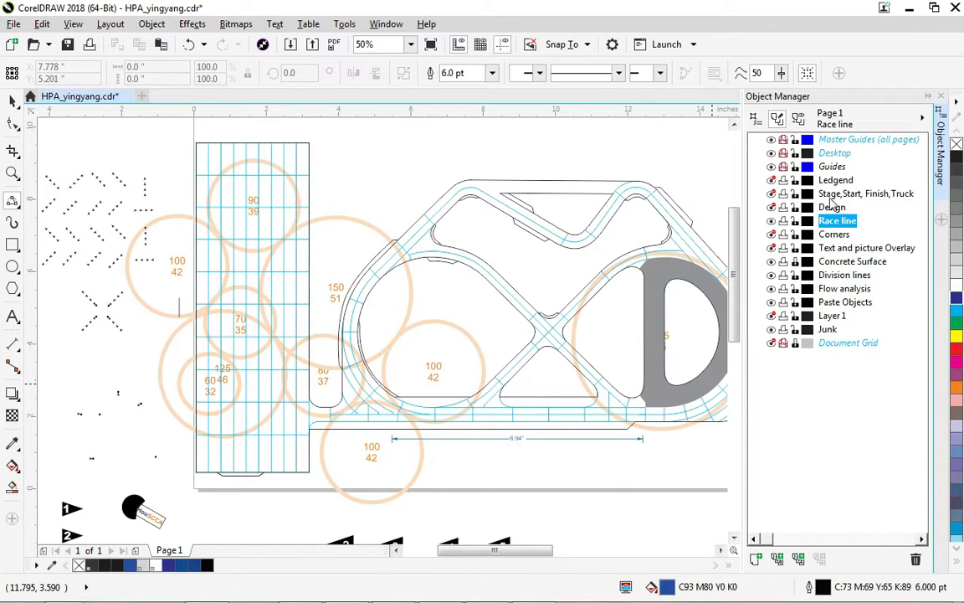
# Draw the race line's first curve segments from the 60/32 circle up past the 70/35 circle with the 3-Point Curve tool.
pyautogui.click(236, 395)
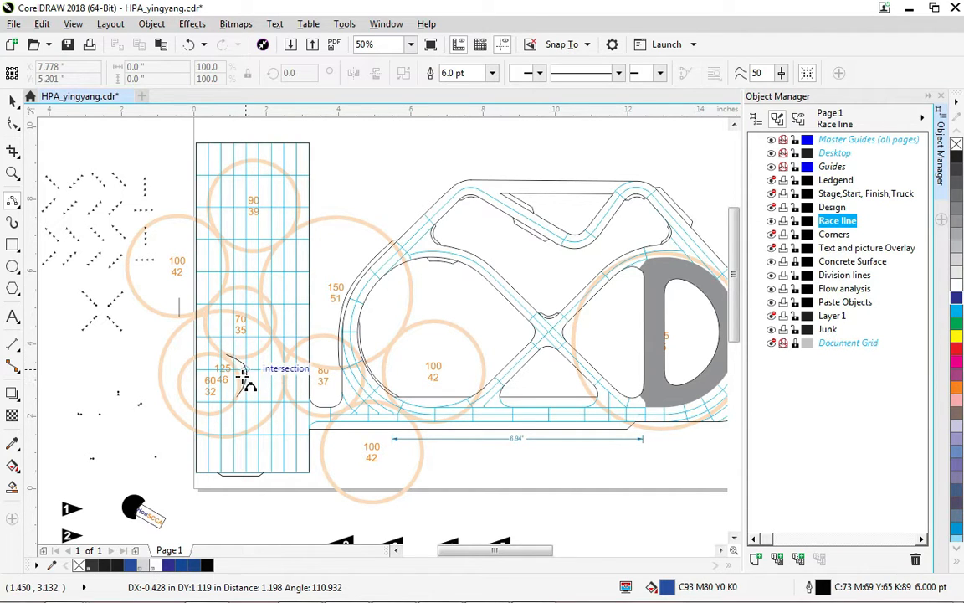
pyautogui.click(231, 358)
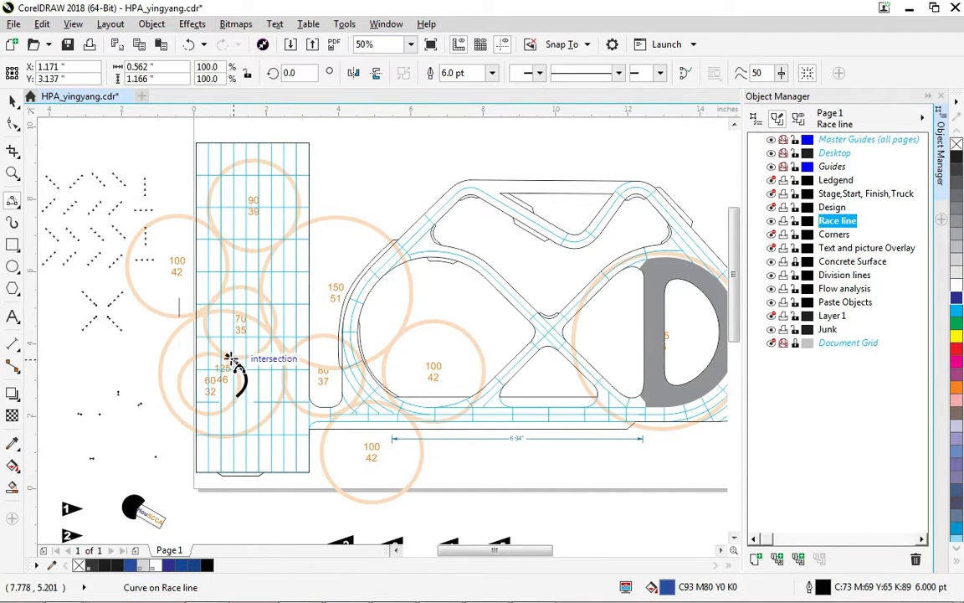
pyautogui.moveTo(227, 353); pyautogui.dragTo(216, 298)
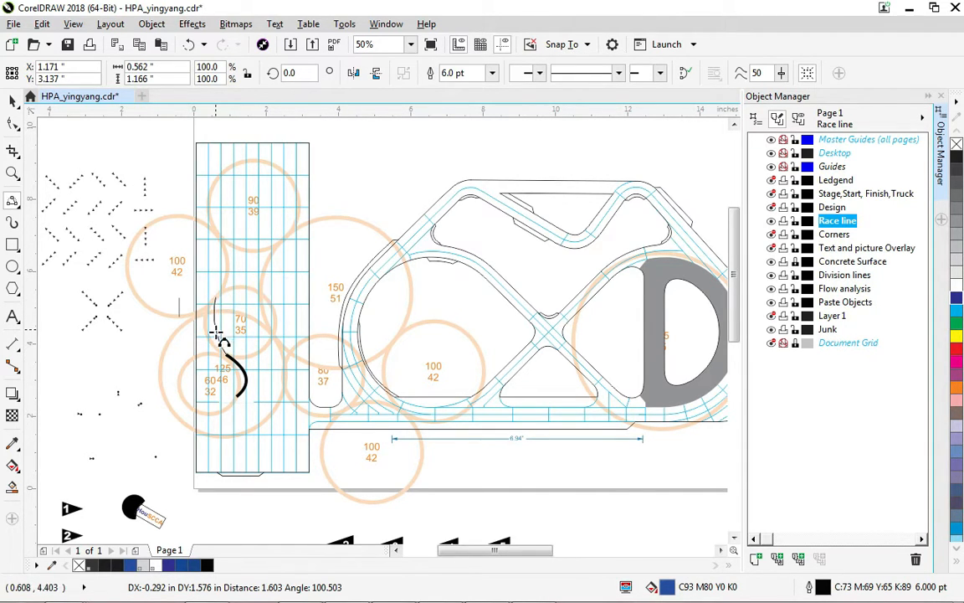
pyautogui.click(208, 336)
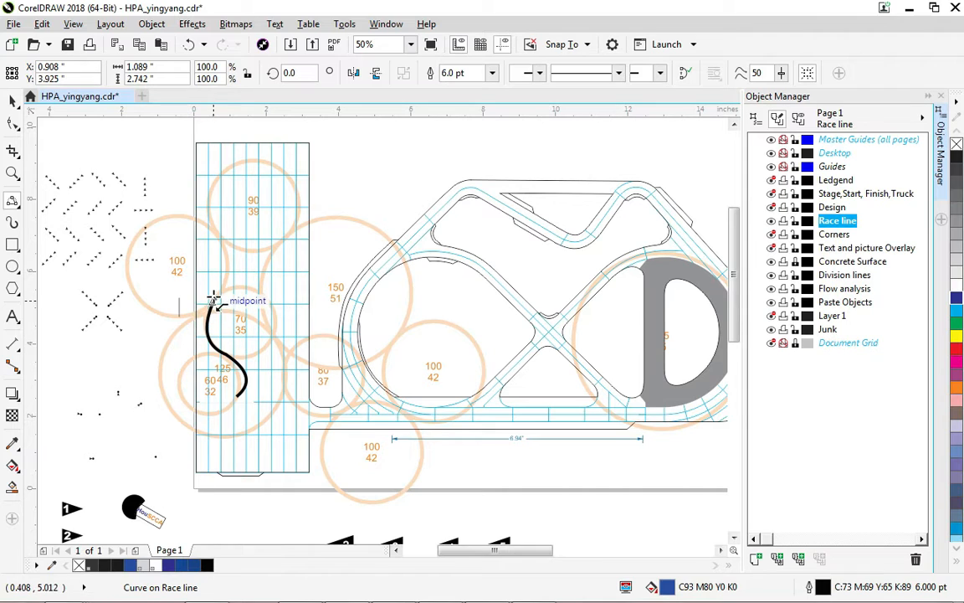
pyautogui.moveTo(216, 297); pyautogui.dragTo(215, 235)
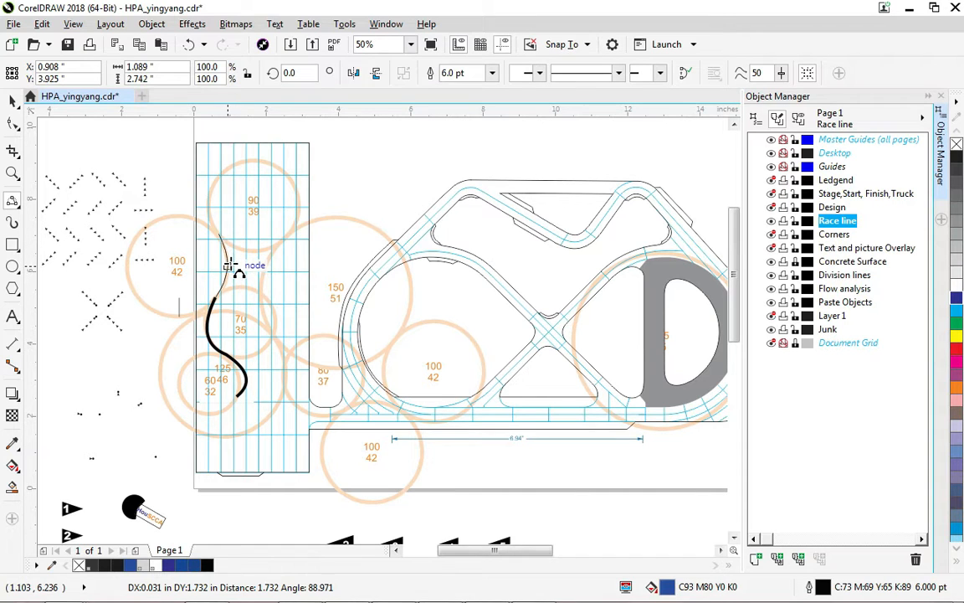
pyautogui.click(226, 266)
# Continue the race line over the top of the 90/39 circle and back down its right side.
pyautogui.moveTo(219, 235); pyautogui.dragTo(253, 160)
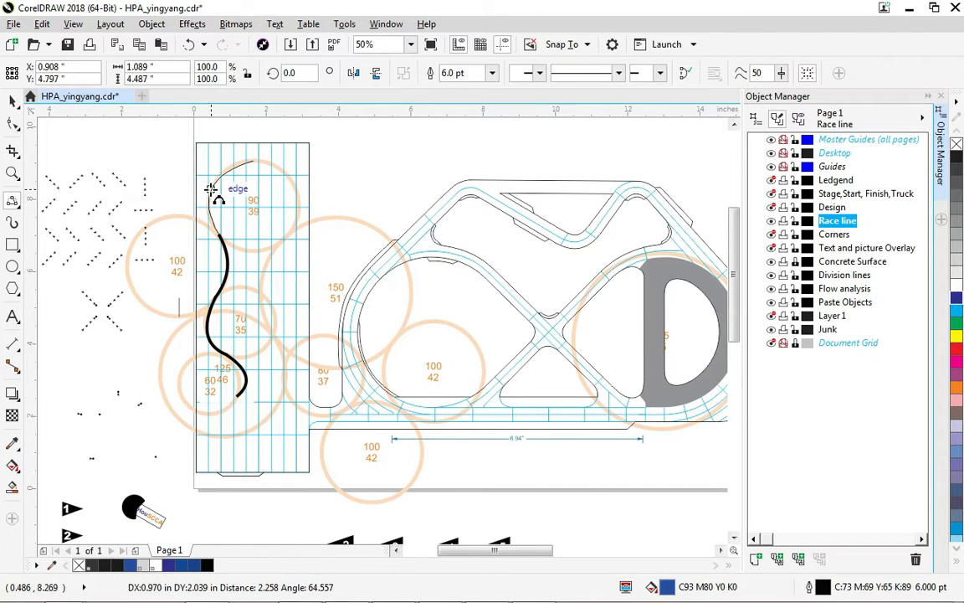
pyautogui.click(206, 186)
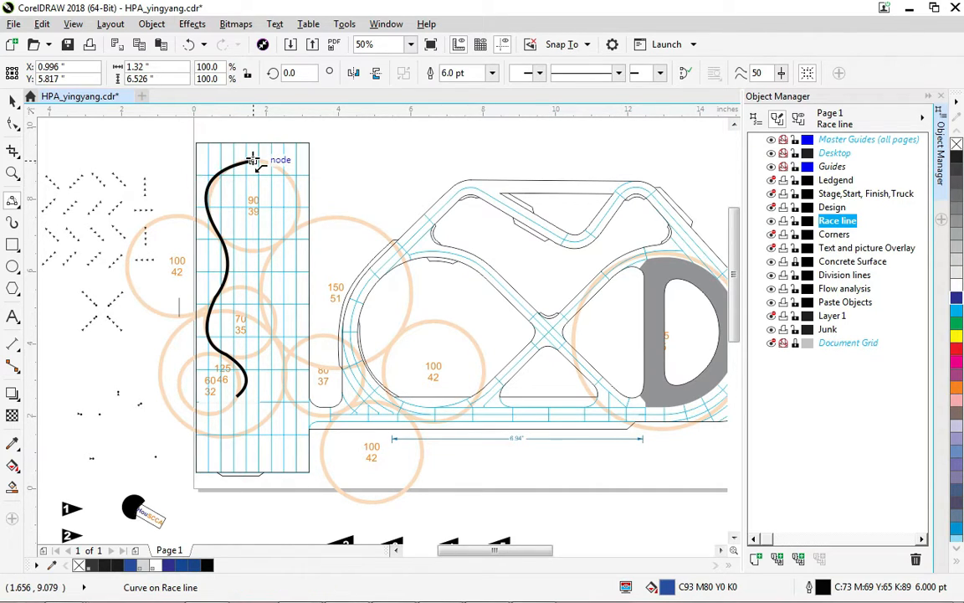
pyautogui.moveTo(252, 159); pyautogui.dragTo(287, 236)
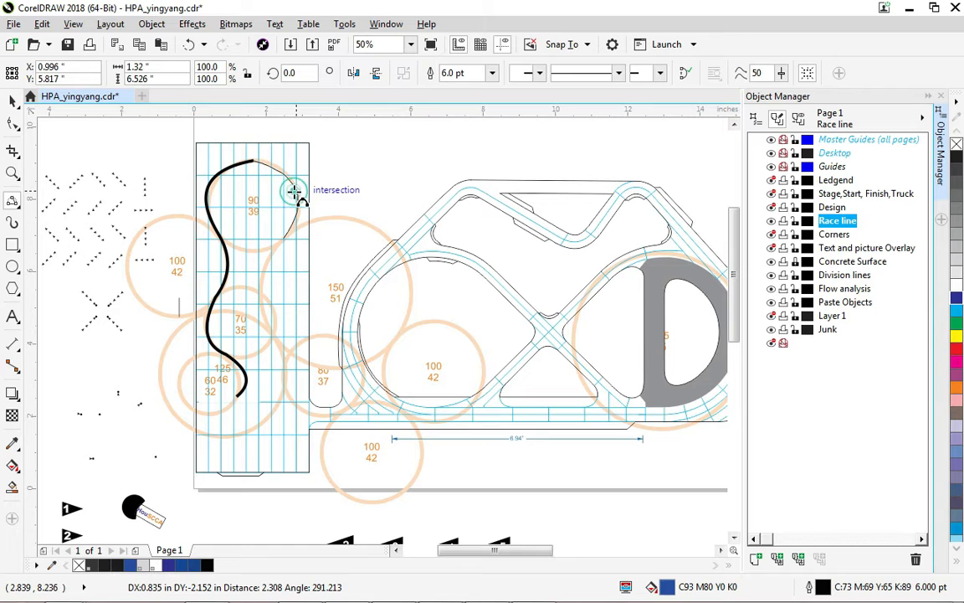
pyautogui.click(295, 192)
pyautogui.moveTo(285, 238); pyautogui.dragTo(274, 329)
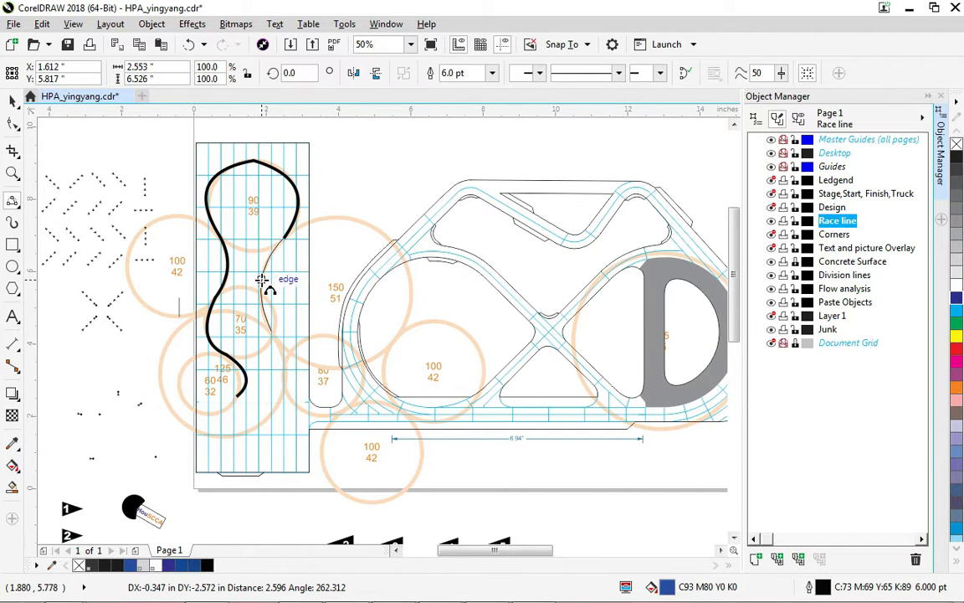
pyautogui.click(260, 279)
# Extend the race line down past the 80/37 circle and along the bottom straight of the track.
pyautogui.moveTo(271, 329); pyautogui.dragTo(284, 374)
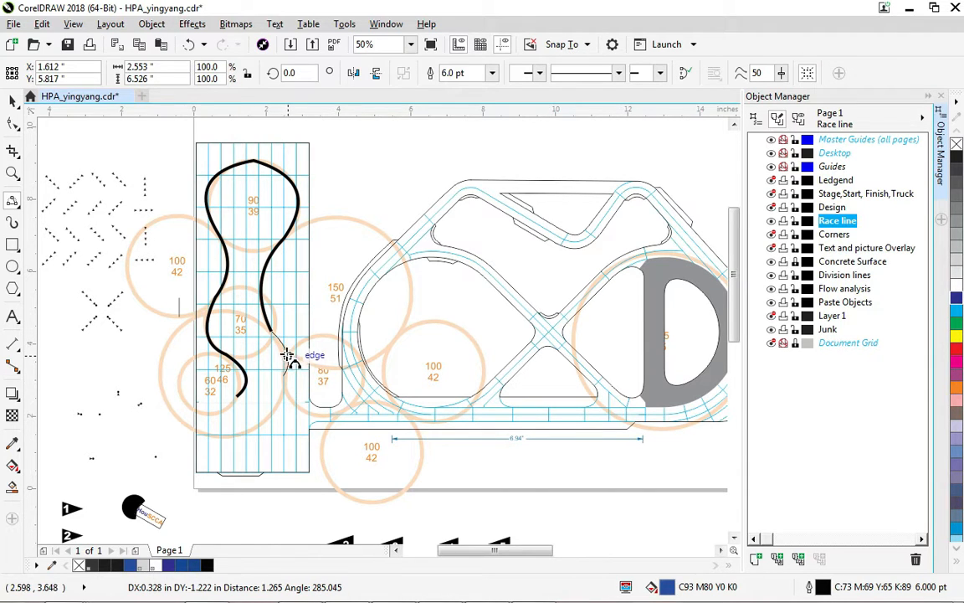
pyautogui.click(283, 352)
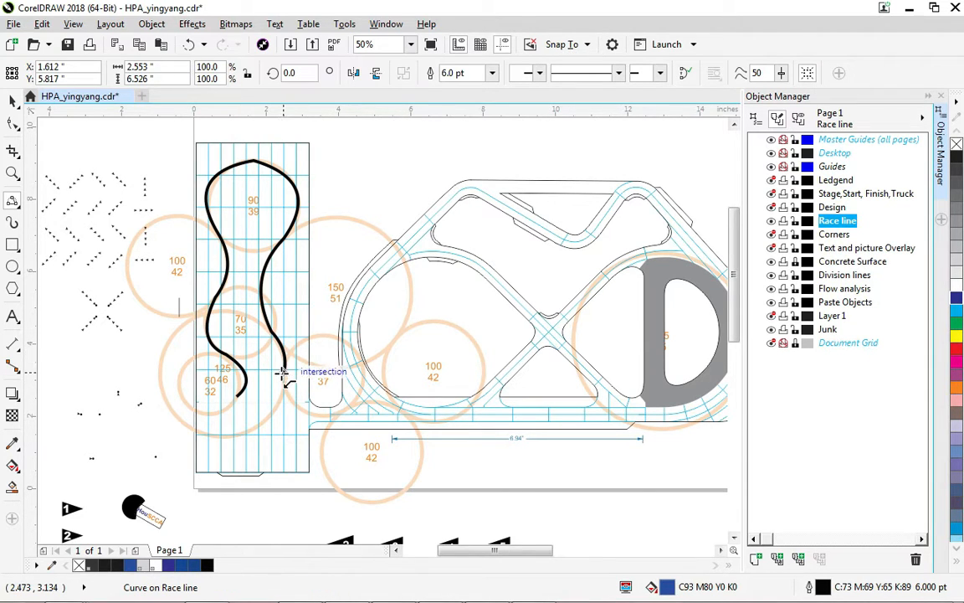
pyautogui.moveTo(283, 375); pyautogui.dragTo(303, 411)
pyautogui.click(302, 411)
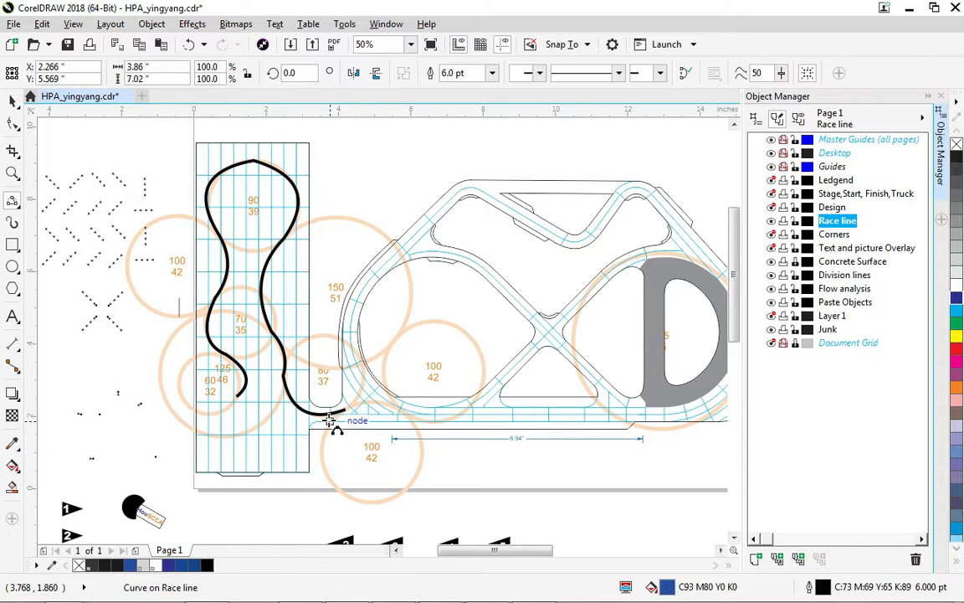
pyautogui.moveTo(347, 409)
pyautogui.mouseDown()
pyautogui.moveTo(408, 403)
pyautogui.moveTo(403, 410)
pyautogui.mouseUp()
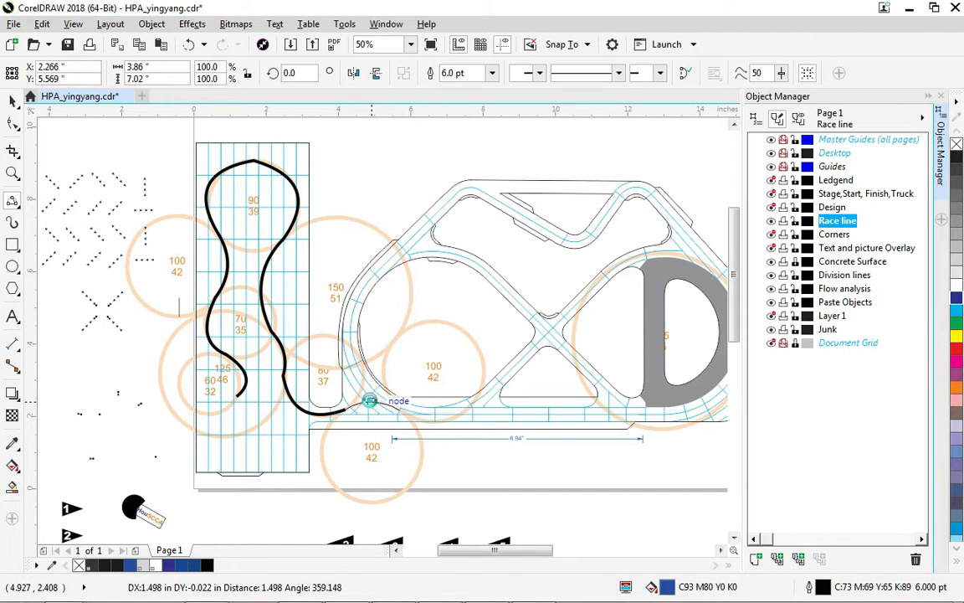
pyautogui.click(370, 401)
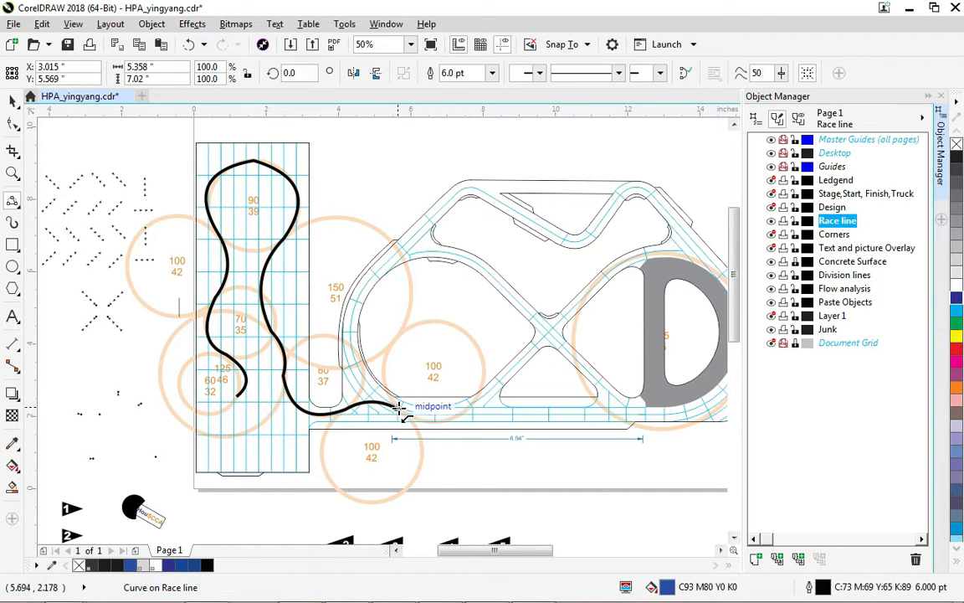
# Continue the race line under the 100/42 circle and up onto the diagonal track section.
pyautogui.scroll(1, 396, 417)
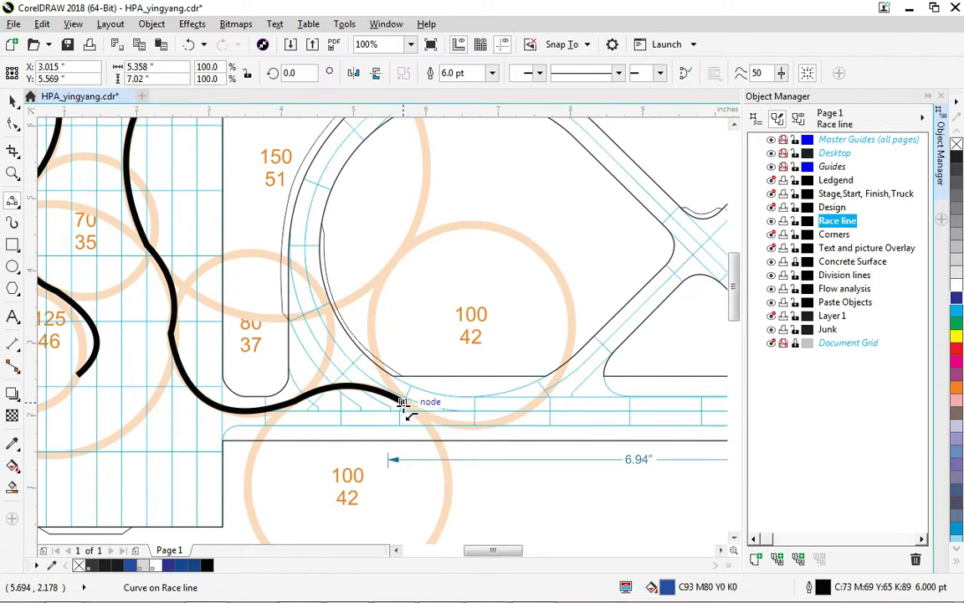
pyautogui.click(403, 403)
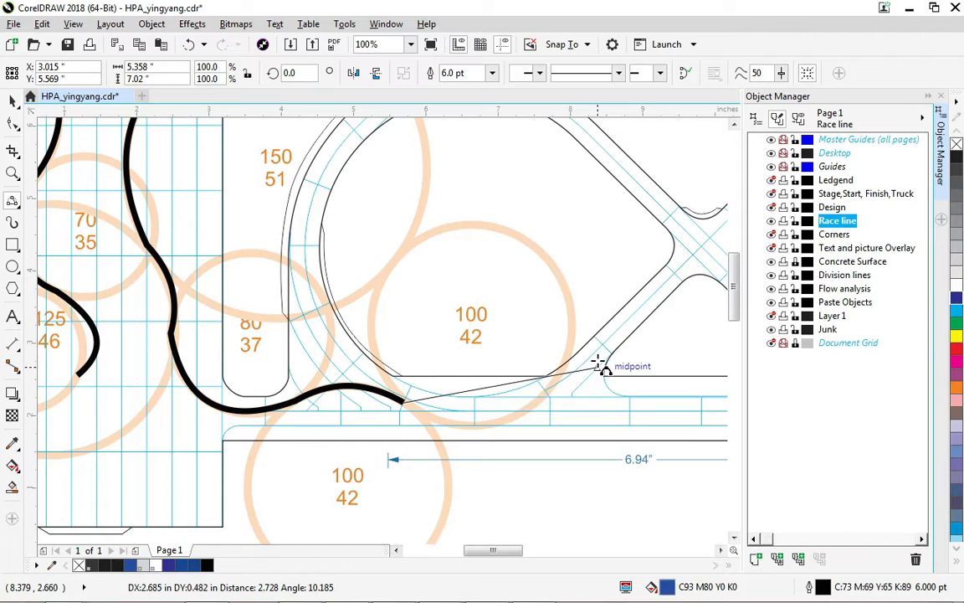
pyautogui.click(489, 424)
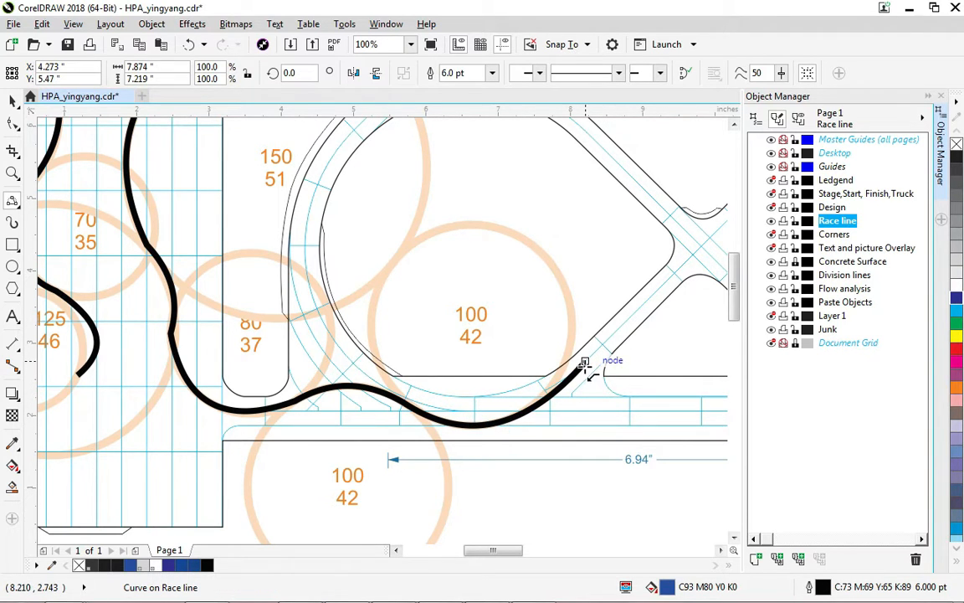
pyautogui.click(586, 361)
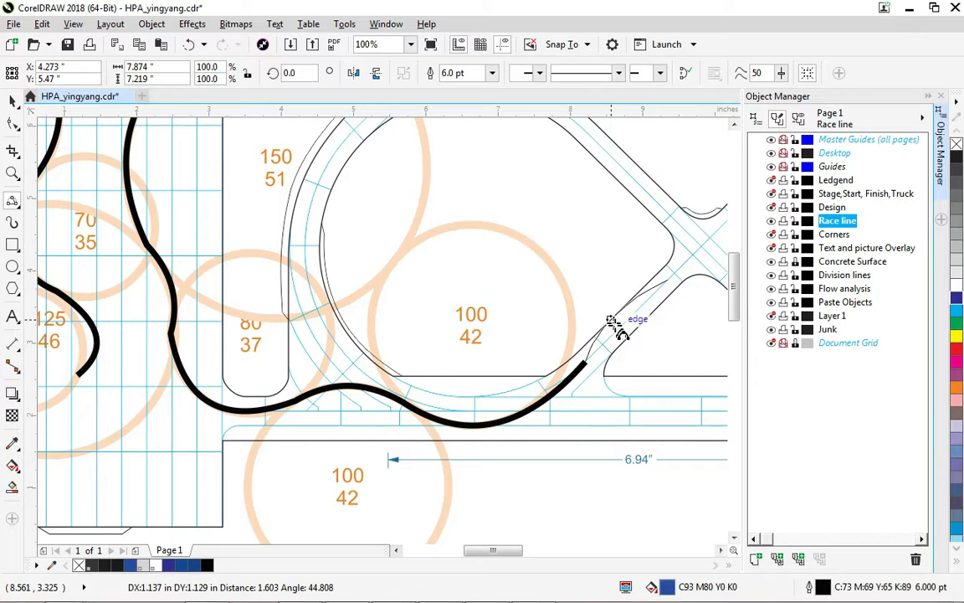
pyautogui.click(617, 325)
# Extend the race line over the crossover above the triangle and down the diagonal toward the D-shaped infield.
pyautogui.moveTo(688, 332)
pyautogui.mouseDown()
pyautogui.moveTo(297, 383)
pyautogui.moveTo(251, 379)
pyautogui.mouseUp()
pyautogui.click(235, 336)
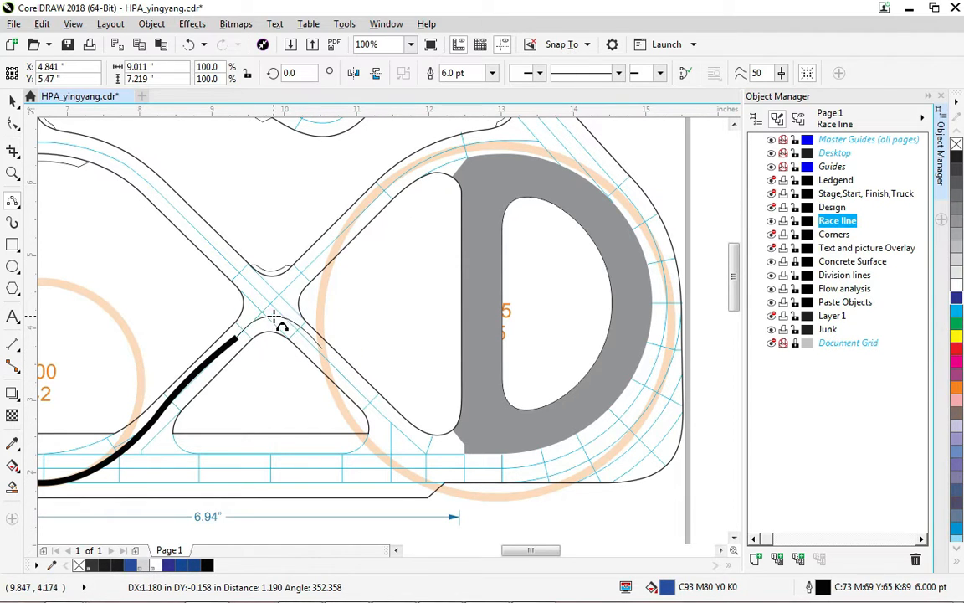
pyautogui.moveTo(274, 316); pyautogui.dragTo(333, 388)
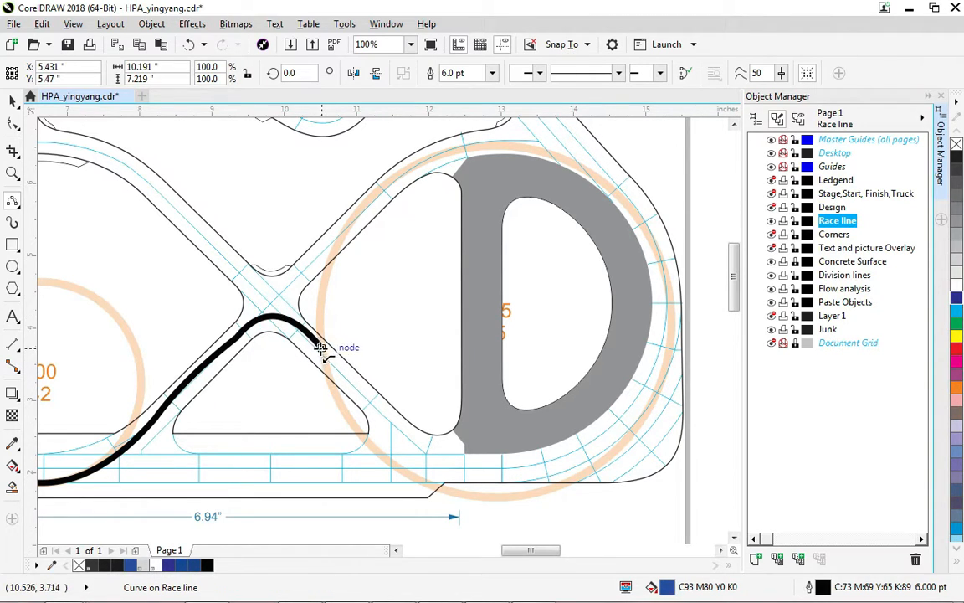
pyautogui.click(321, 348)
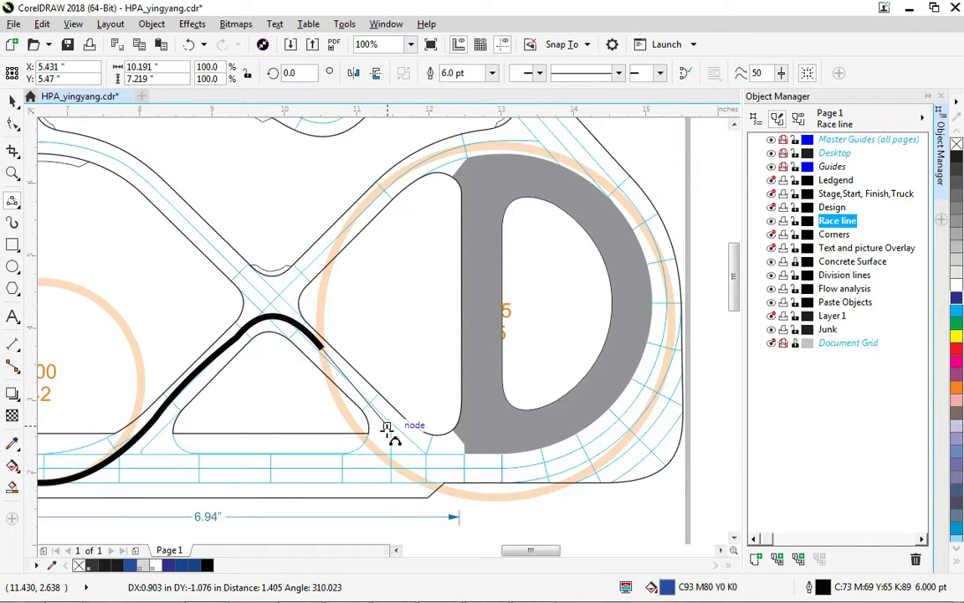
pyautogui.click(351, 395)
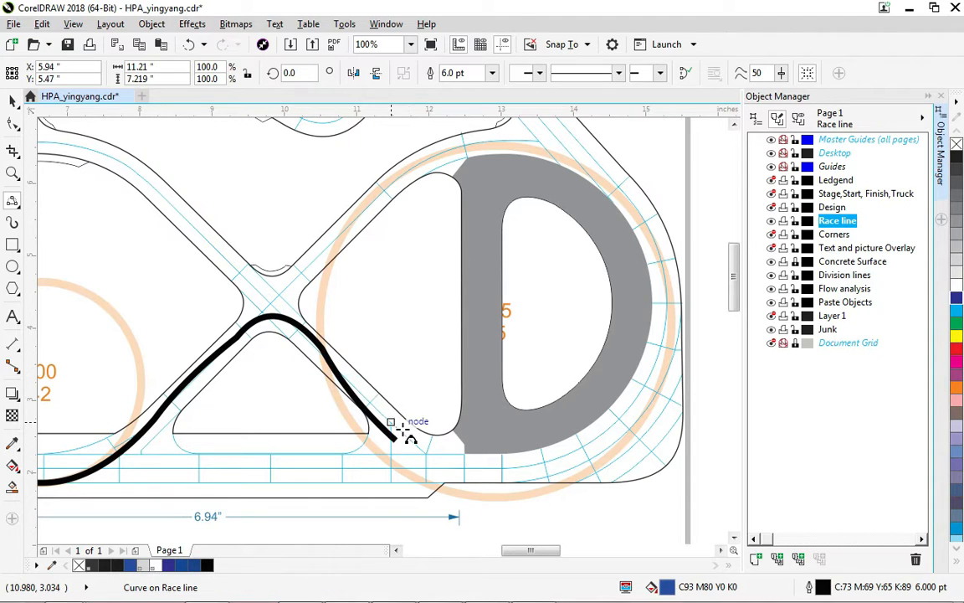
pyautogui.click(394, 438)
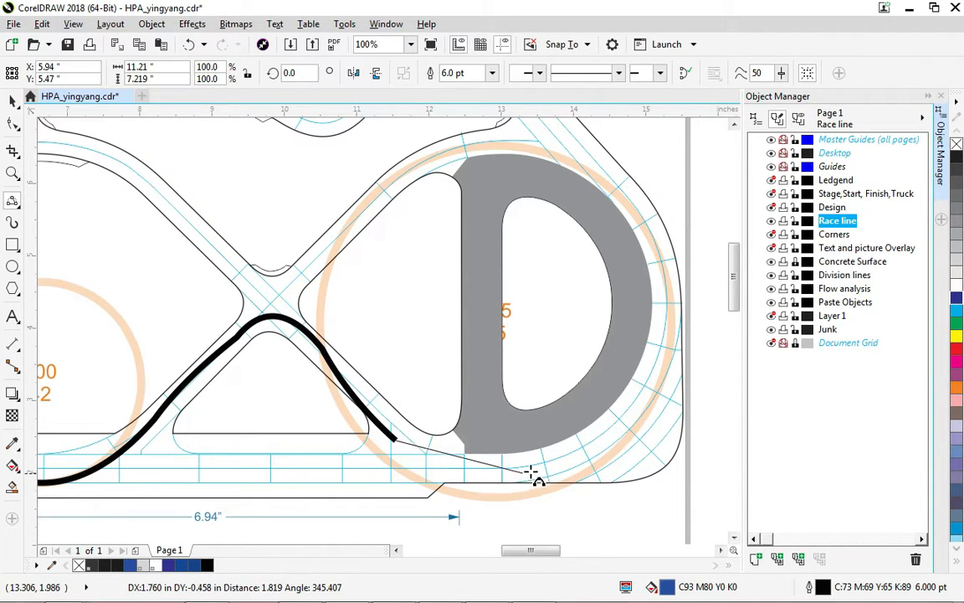
# Continue the race line along the bottom around the D-shaped section and up its outer right side.
pyautogui.click(447, 464)
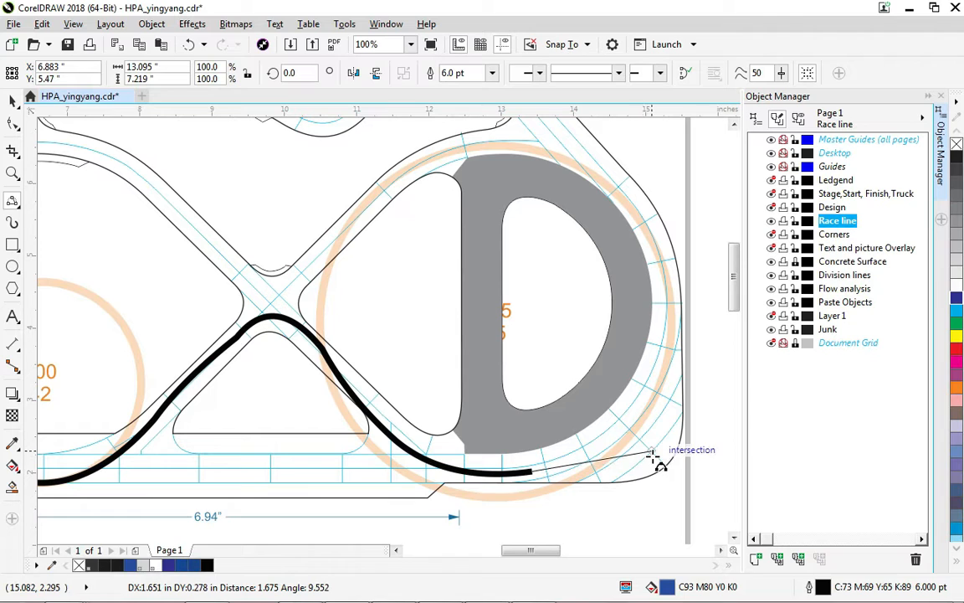
pyautogui.click(587, 468)
pyautogui.moveTo(651, 452); pyautogui.dragTo(671, 343)
pyautogui.click(670, 341)
pyautogui.moveTo(654, 240); pyautogui.dragTo(557, 181)
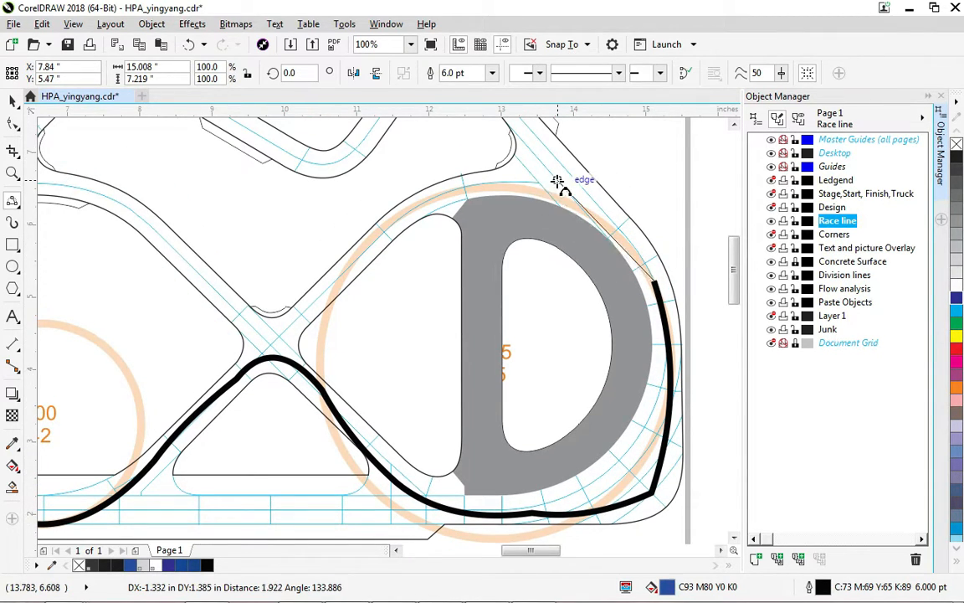
pyautogui.click(623, 222)
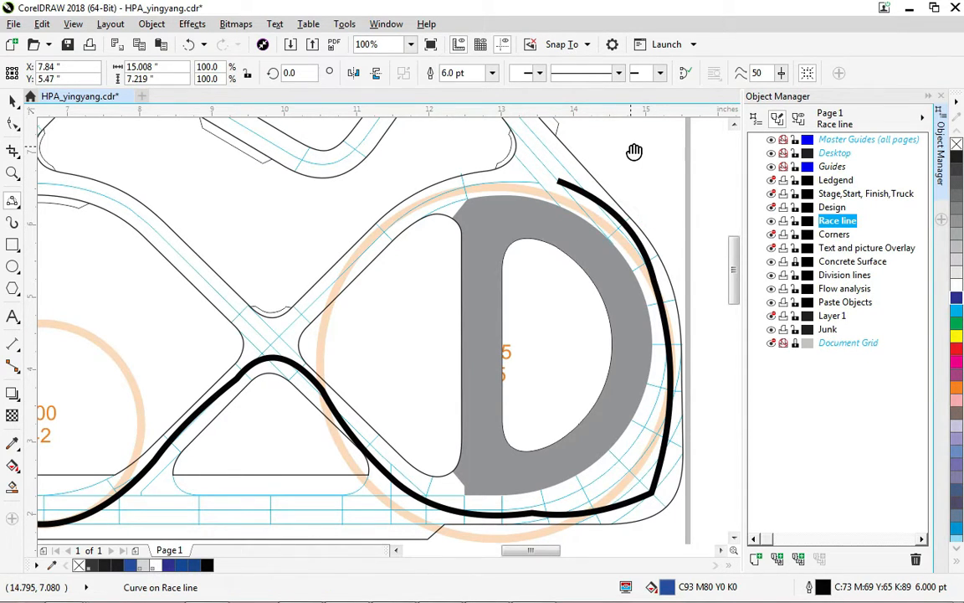
# Extend the race line up the right diagonal and over the top hairpin of the track.
pyautogui.moveTo(632, 150); pyautogui.dragTo(634, 373)
pyautogui.click(561, 404)
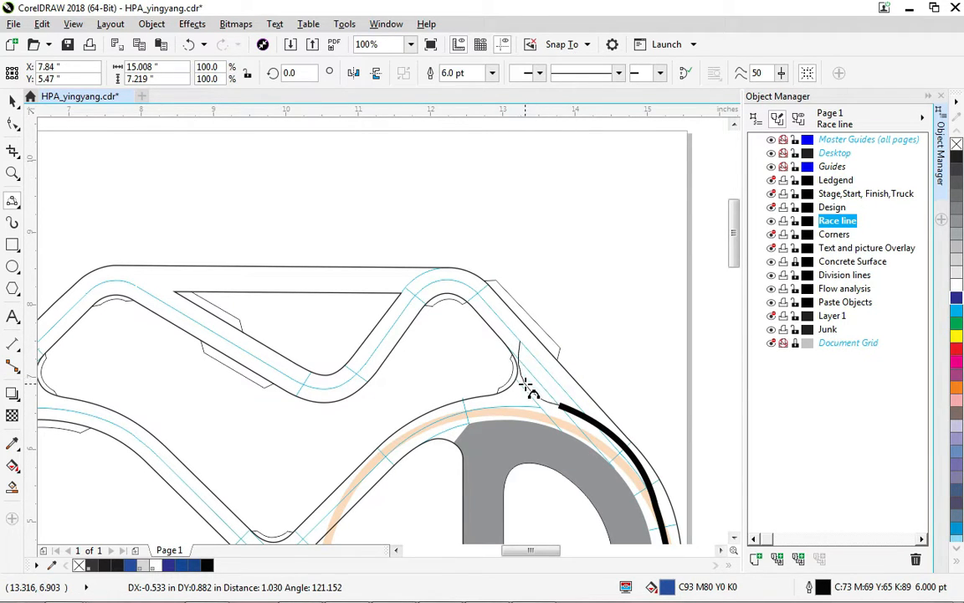
pyautogui.click(526, 385)
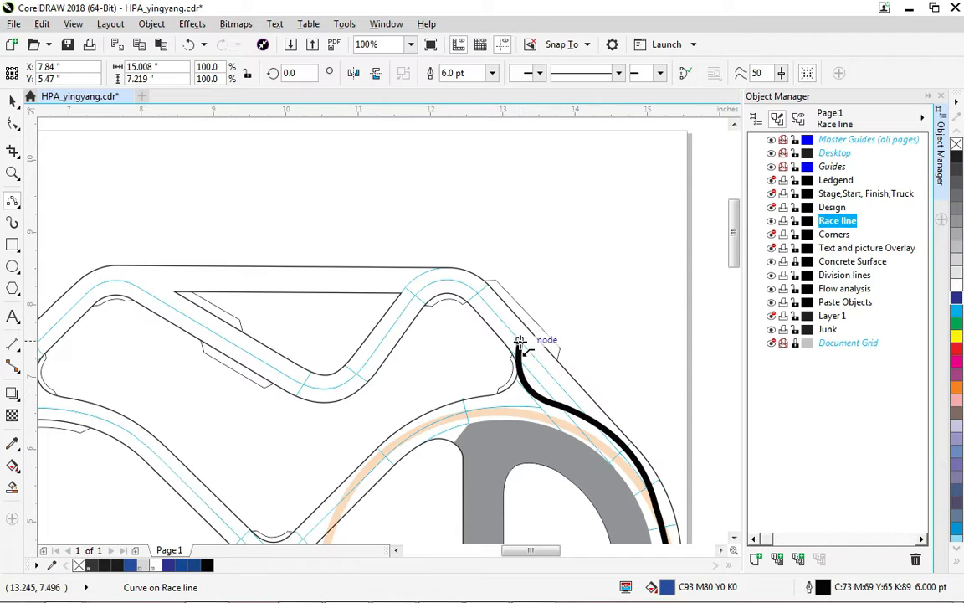
pyautogui.click(520, 343)
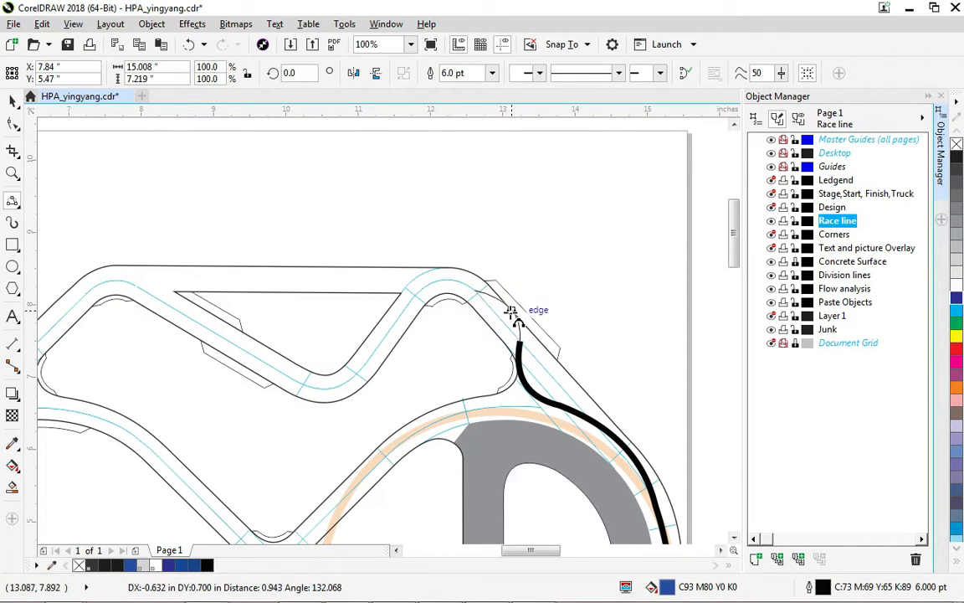
pyautogui.click(483, 298)
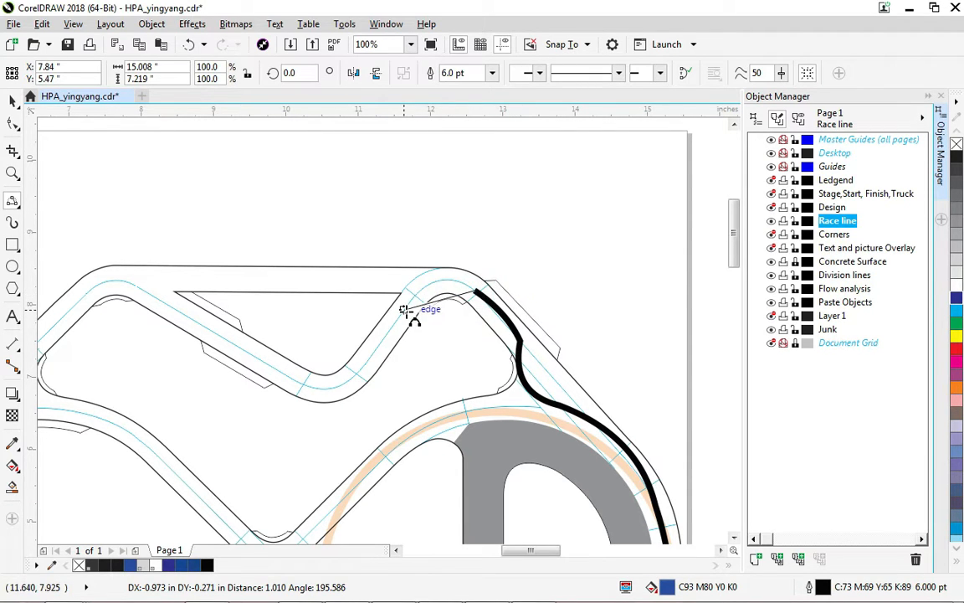
pyautogui.moveTo(415, 306); pyautogui.dragTo(410, 302)
pyautogui.click(441, 280)
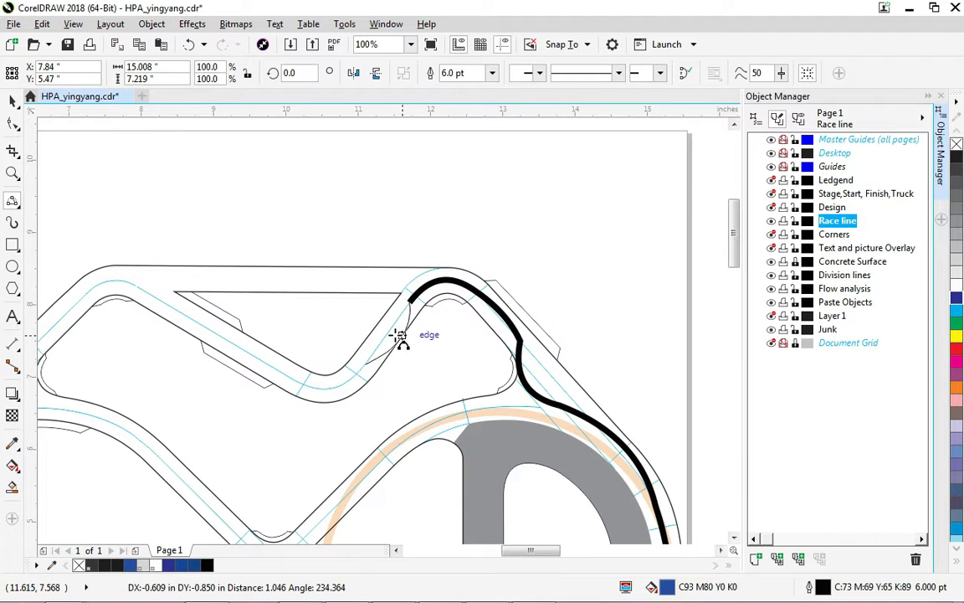
# Continue the race line down through the dip and across the upper-left track section.
pyautogui.click(395, 336)
pyautogui.moveTo(365, 364); pyautogui.dragTo(297, 379)
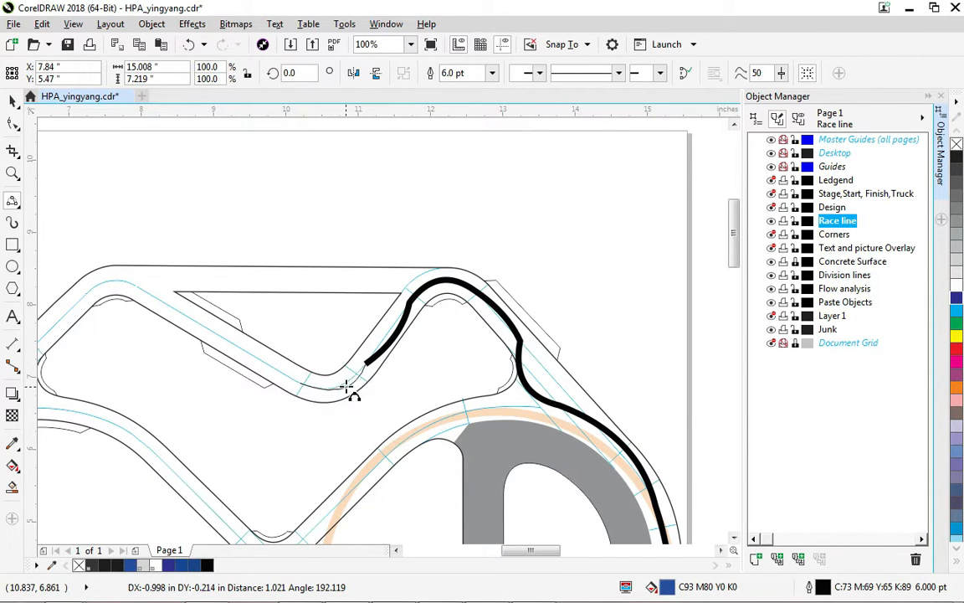
pyautogui.click(303, 384)
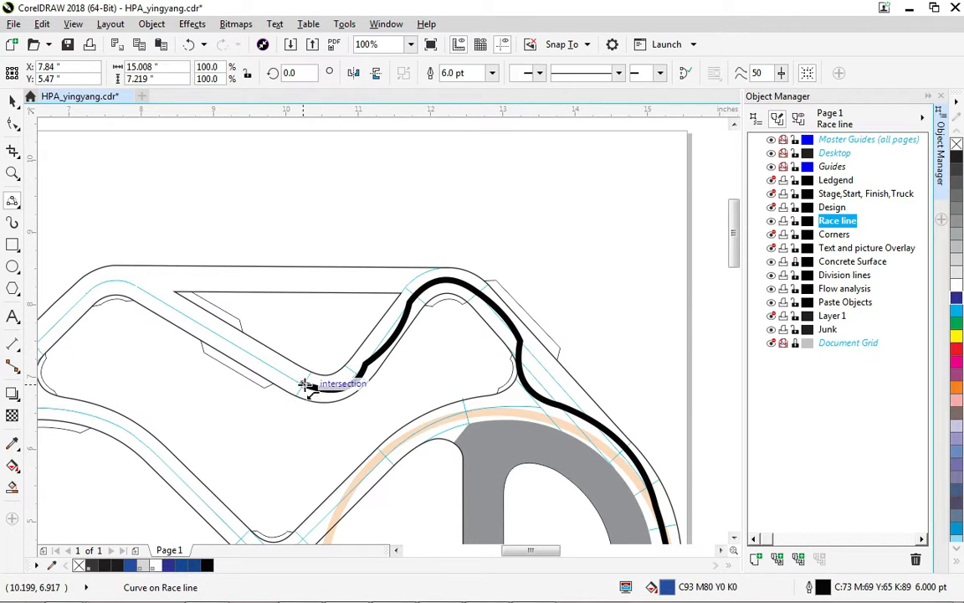
pyautogui.click(298, 381)
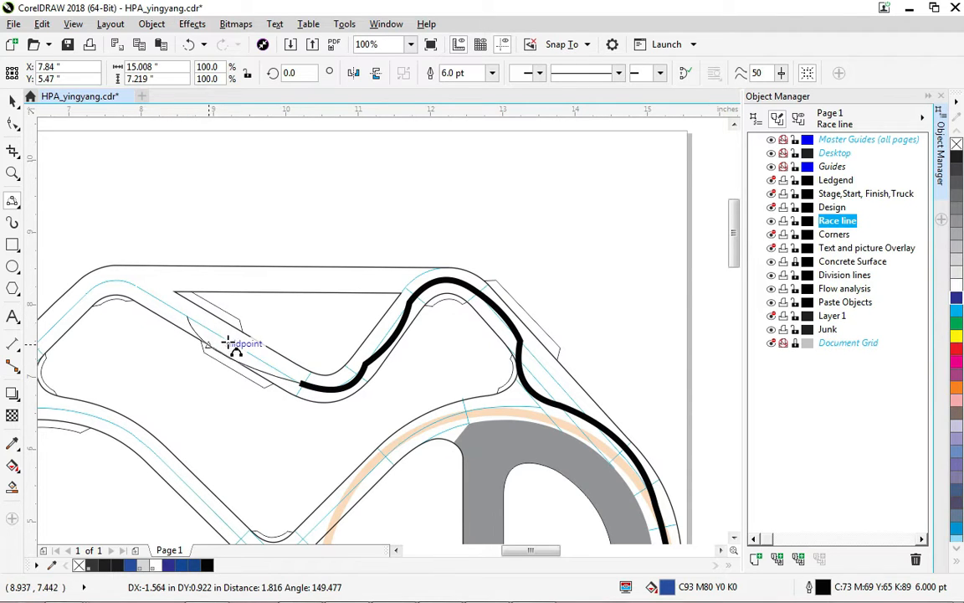
pyautogui.click(254, 363)
pyautogui.moveTo(189, 318); pyautogui.dragTo(75, 301)
pyautogui.click(169, 294)
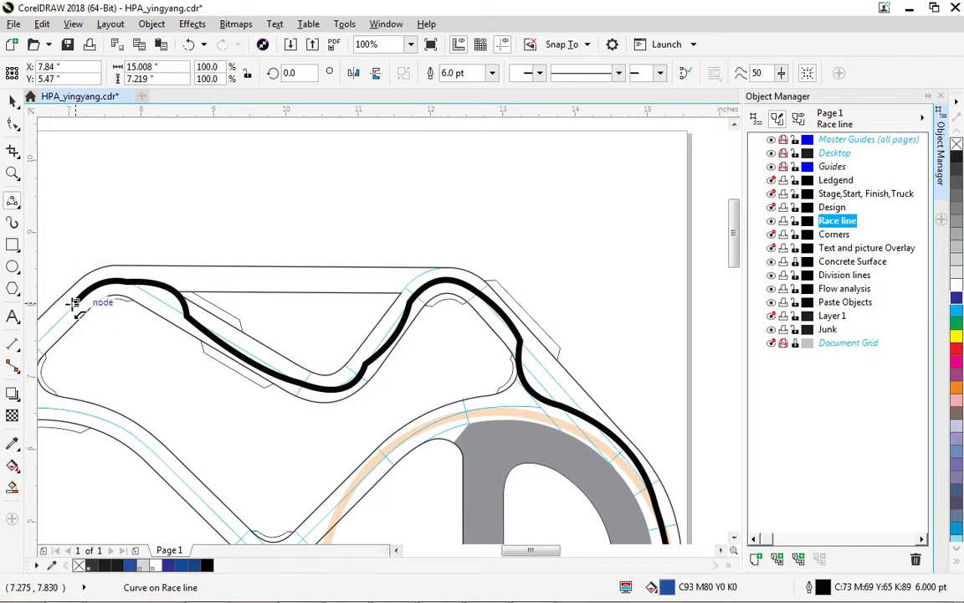
# Extend the race line down the upper-left diagonal of the track toward the left curve.
pyautogui.moveTo(97, 354); pyautogui.dragTo(632, 254)
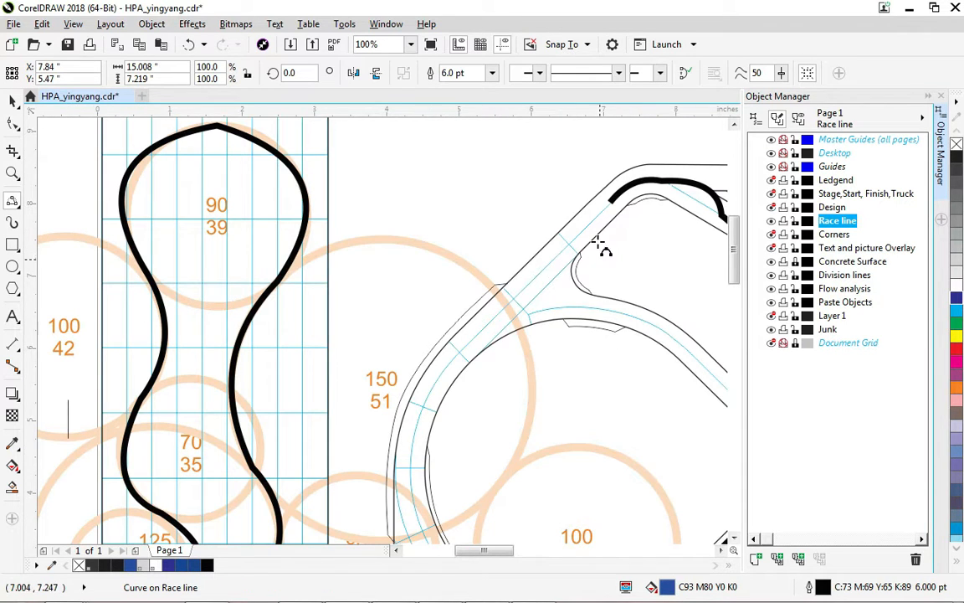
pyautogui.moveTo(610, 202); pyautogui.dragTo(559, 252)
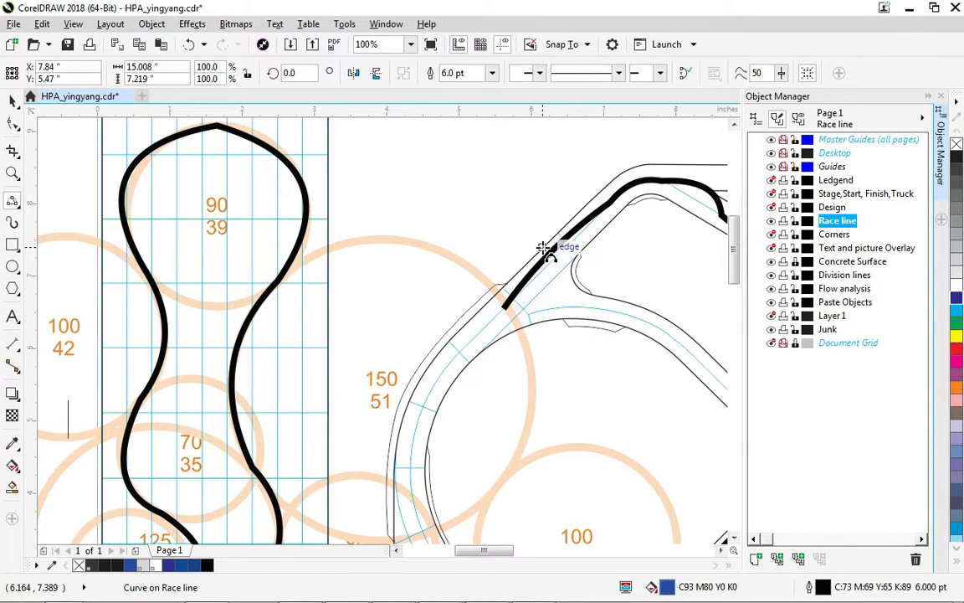
# Hide the Division lines, Flow analysis, Paste Objects and Junk layers to view the race line alone.
pyautogui.scroll(-4, 449, 393)
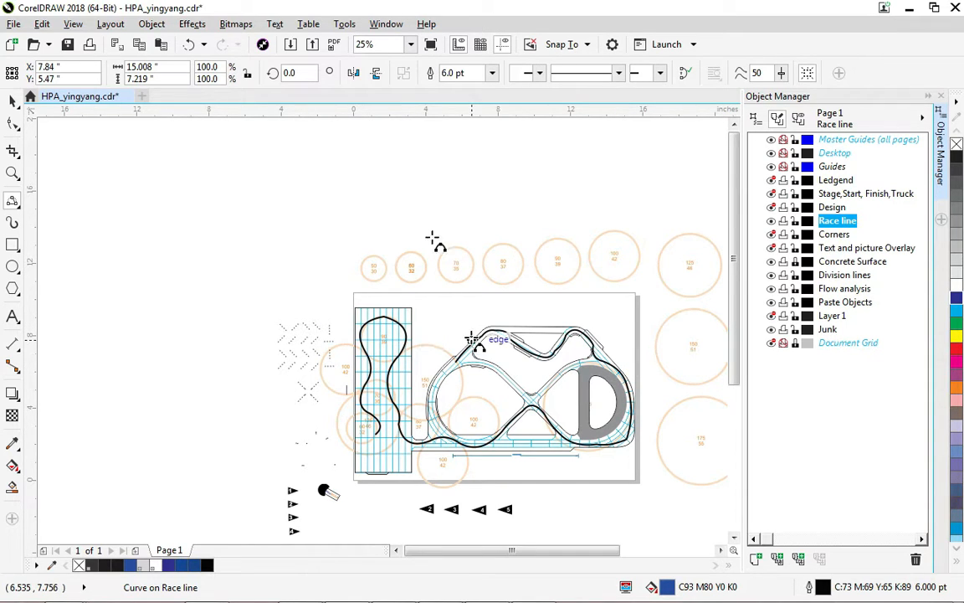
pyautogui.click(13, 101)
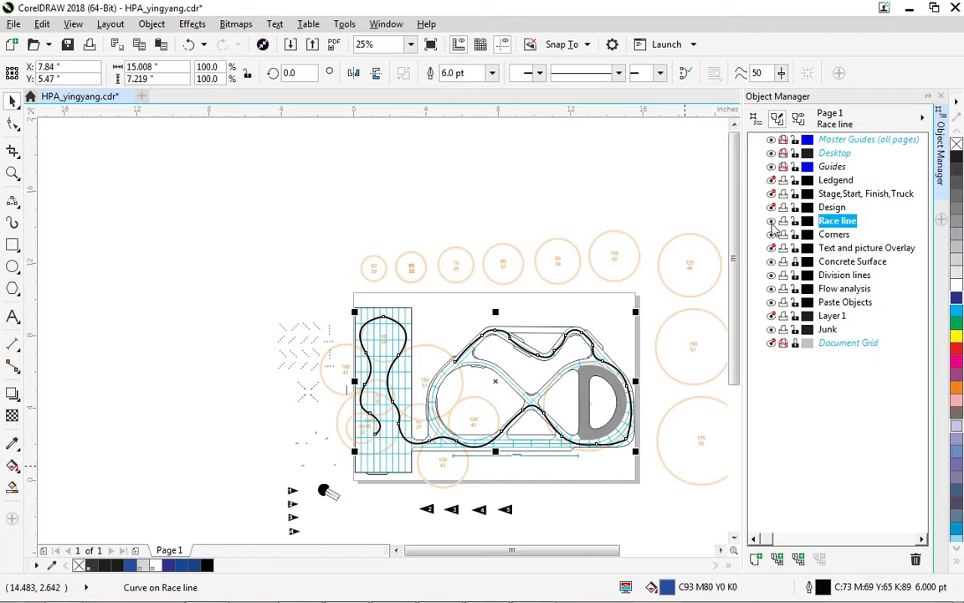
pyautogui.click(771, 274)
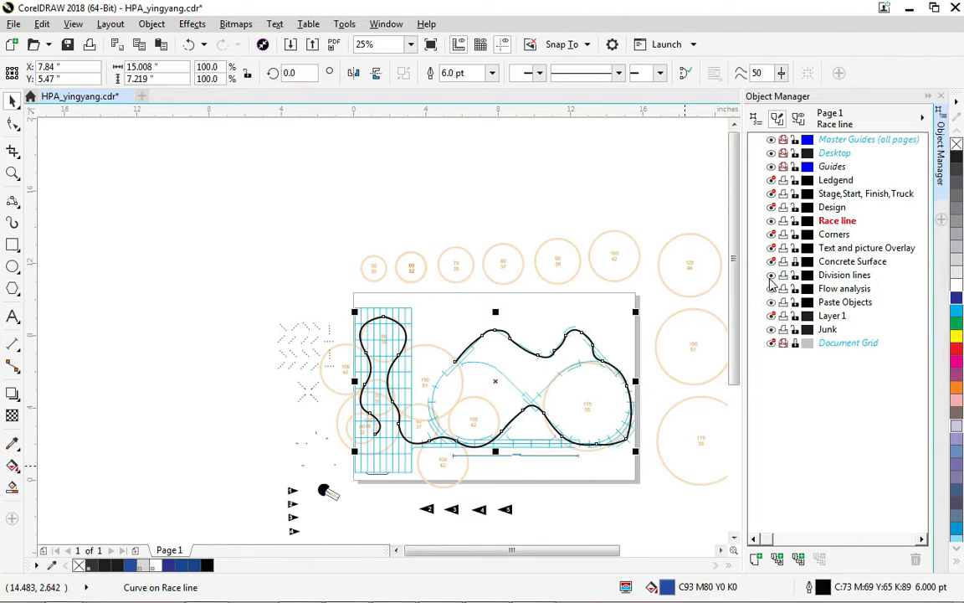
pyautogui.click(771, 288)
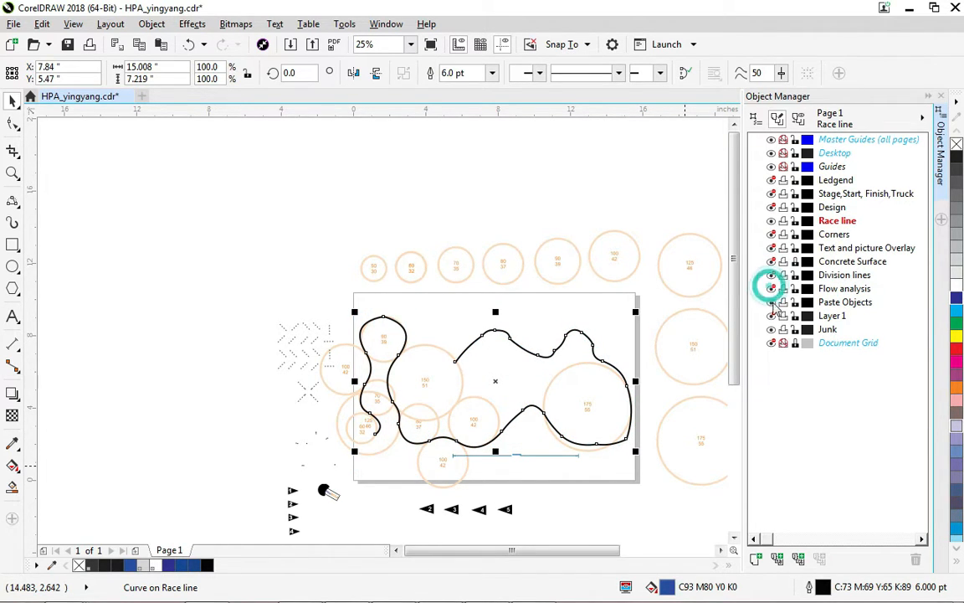
pyautogui.click(771, 301)
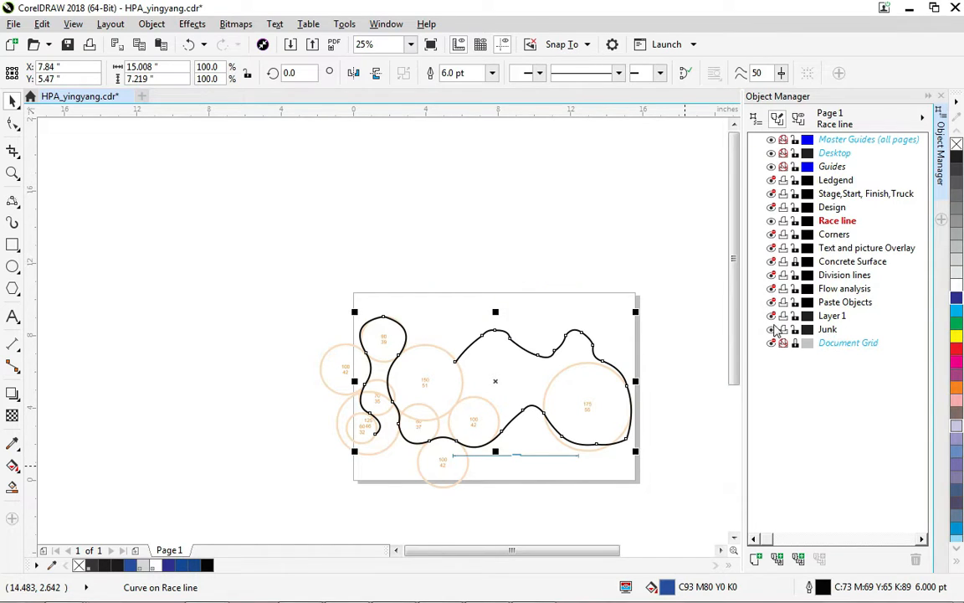
pyautogui.click(770, 329)
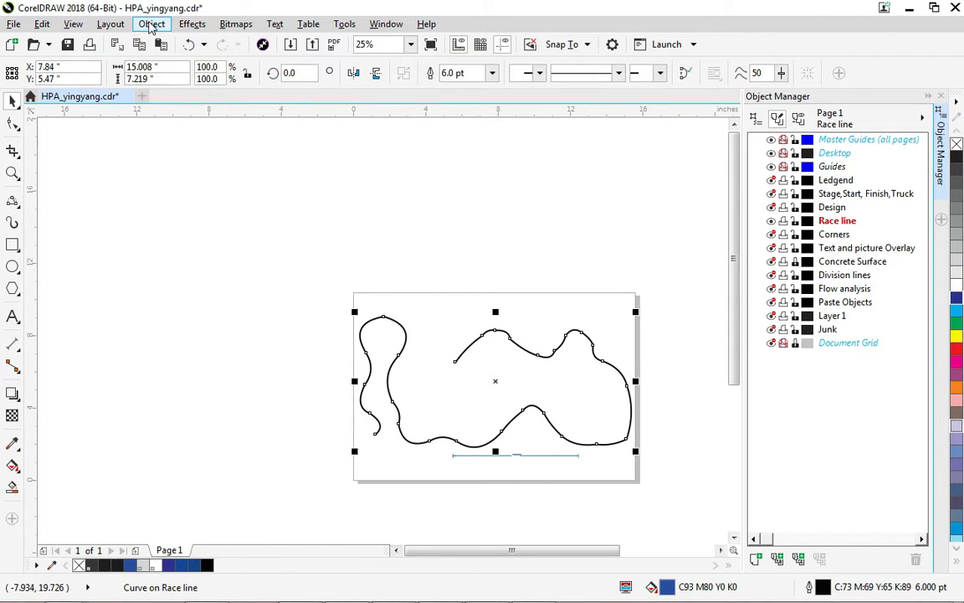
# Join the race line's curve segments as a Bézier Curve with a gap tolerance of 0.1".
pyautogui.click(150, 25)
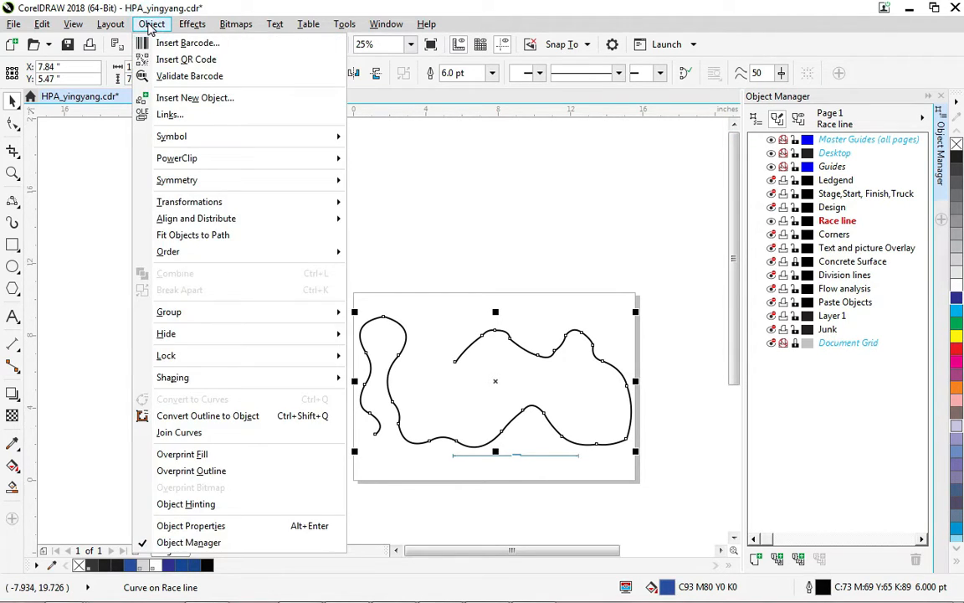
pyautogui.click(207, 433)
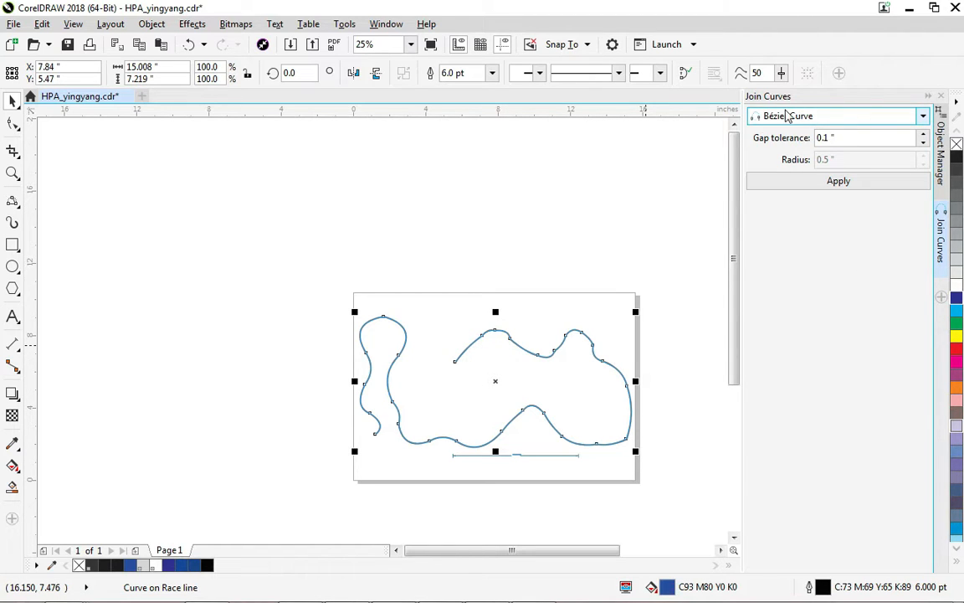
pyautogui.click(839, 185)
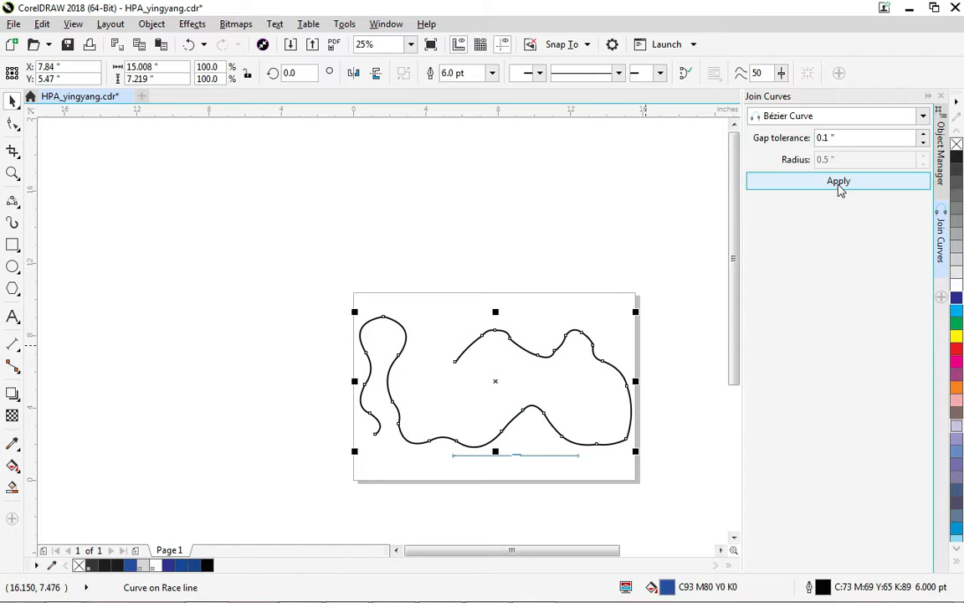
# Inspect the joined race line up close along its top section, then deselect it and view the whole page.
pyautogui.scroll(2, 503, 402)
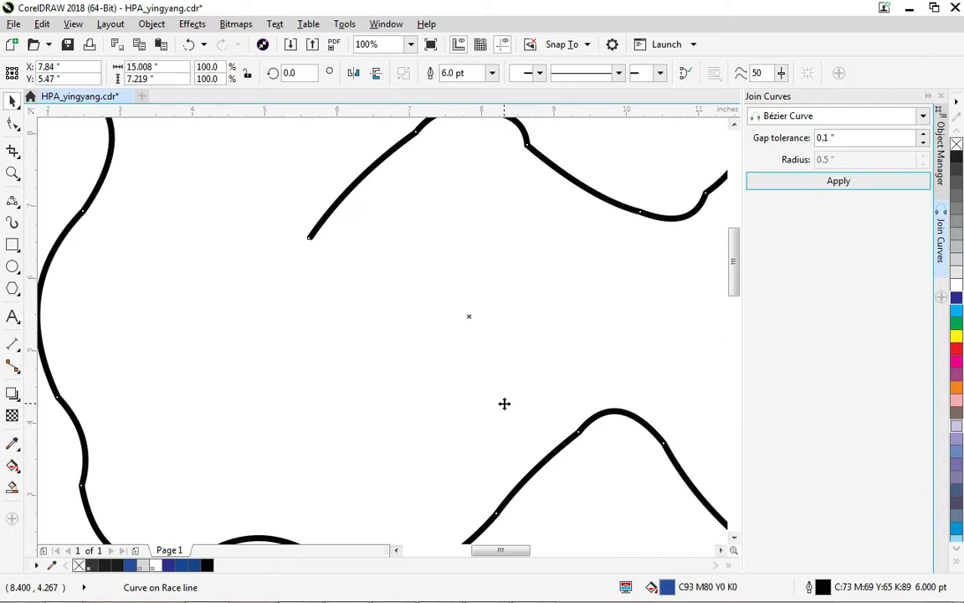
pyautogui.moveTo(486, 197); pyautogui.dragTo(391, 326)
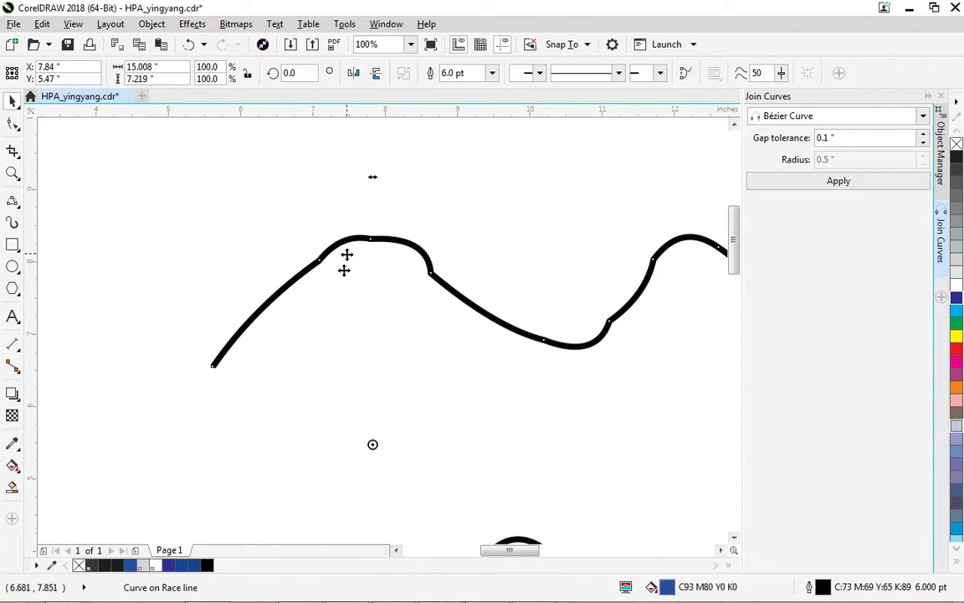
pyautogui.scroll(1, 334, 344)
pyautogui.scroll(-1, 333, 344)
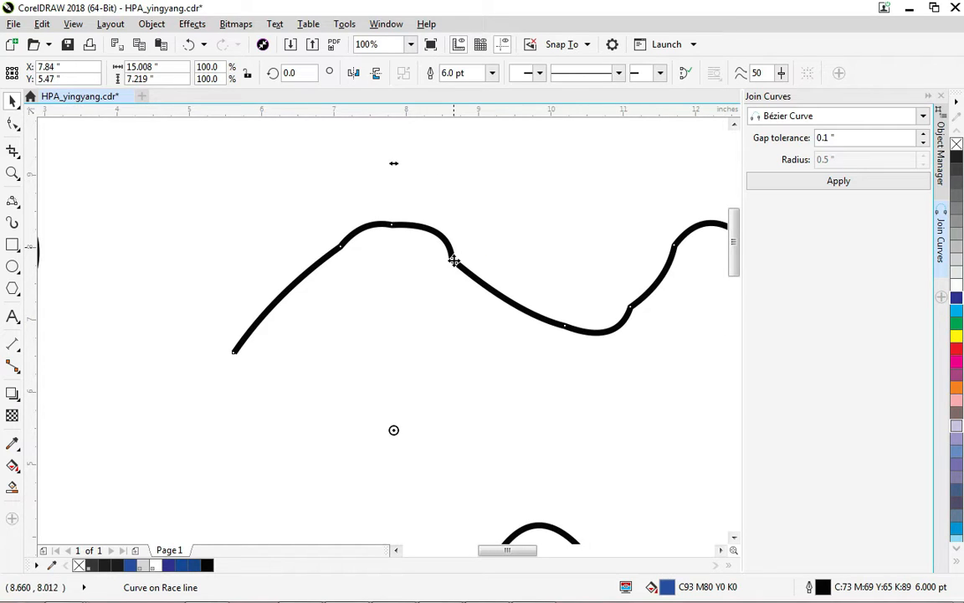
pyautogui.click(495, 290)
pyautogui.click(472, 144)
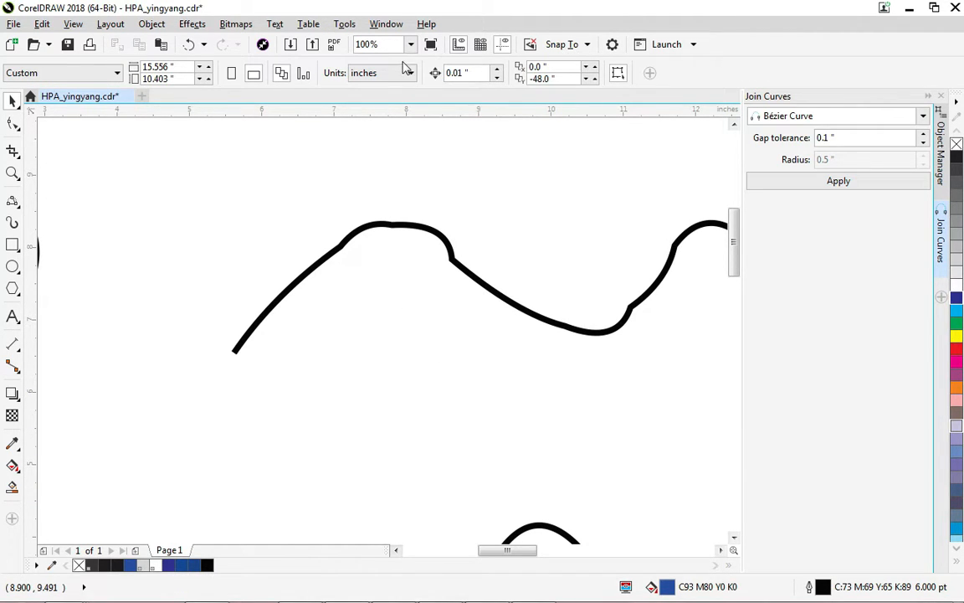
pyautogui.scroll(-6, 560, 343)
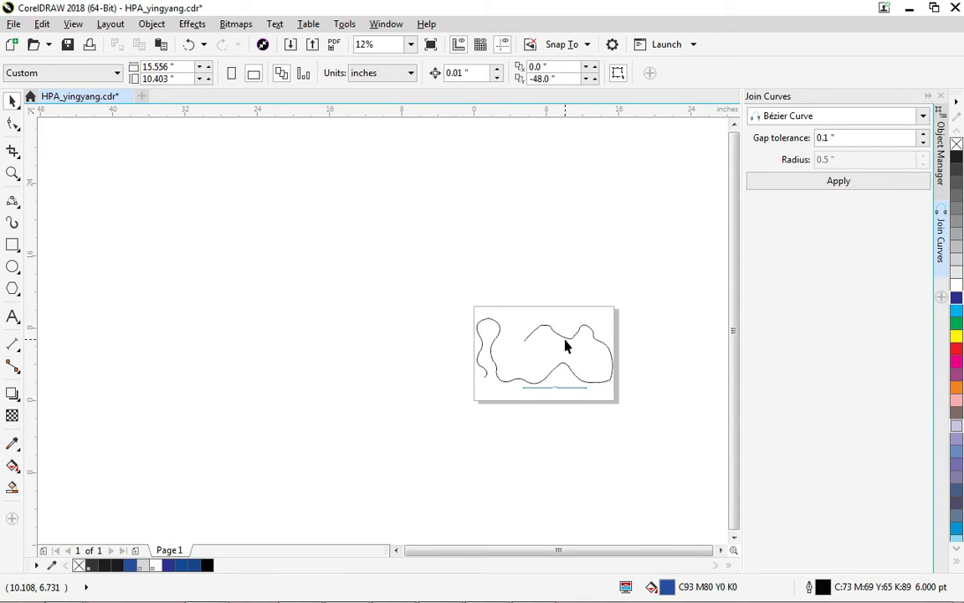
pyautogui.moveTo(540, 600)
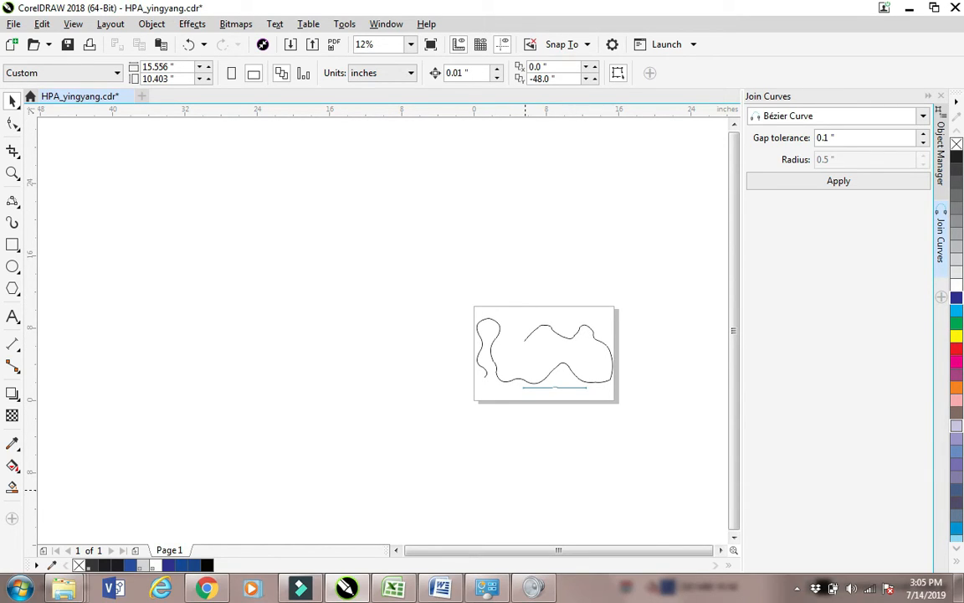